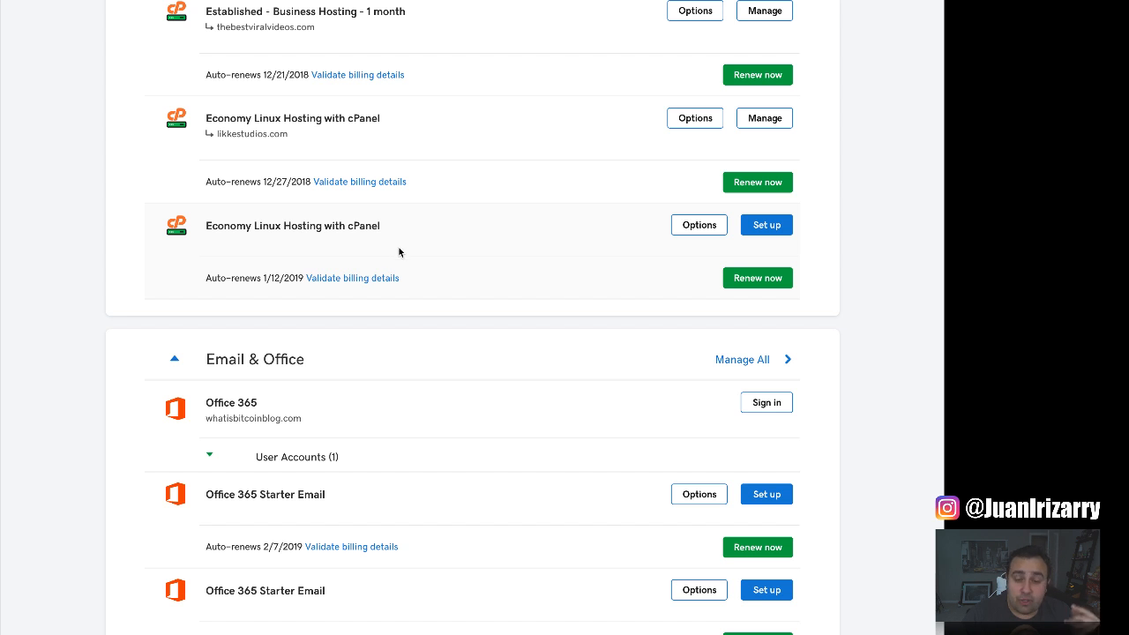
Start the new hosting plan setup with lifeinsurancequotes2019.com as its domain and continue.
click(774, 229)
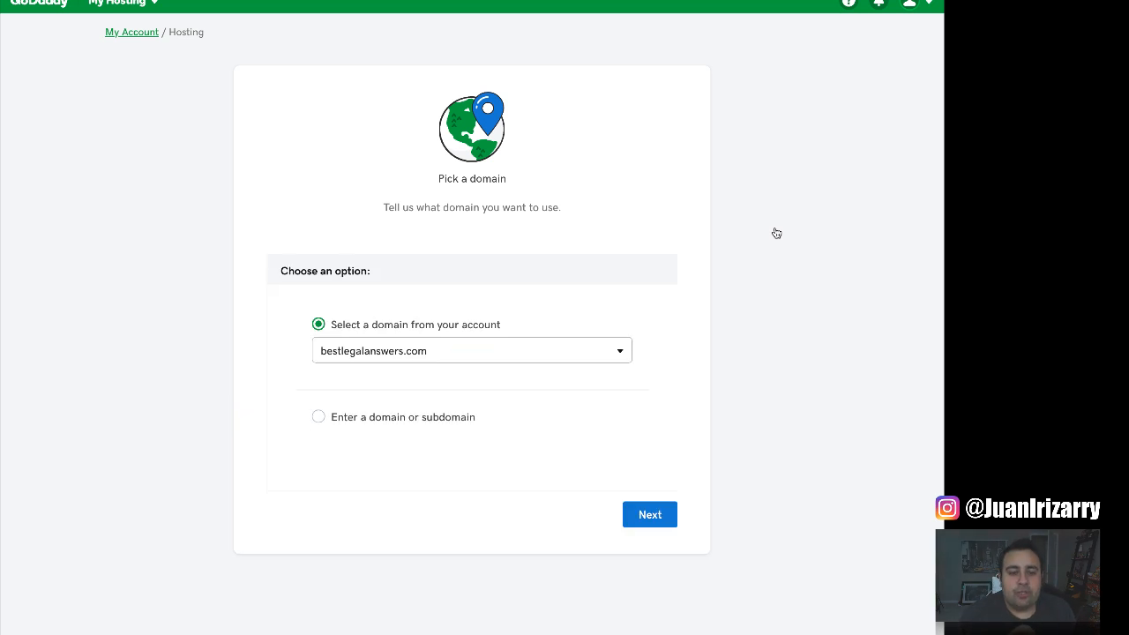
click(469, 351)
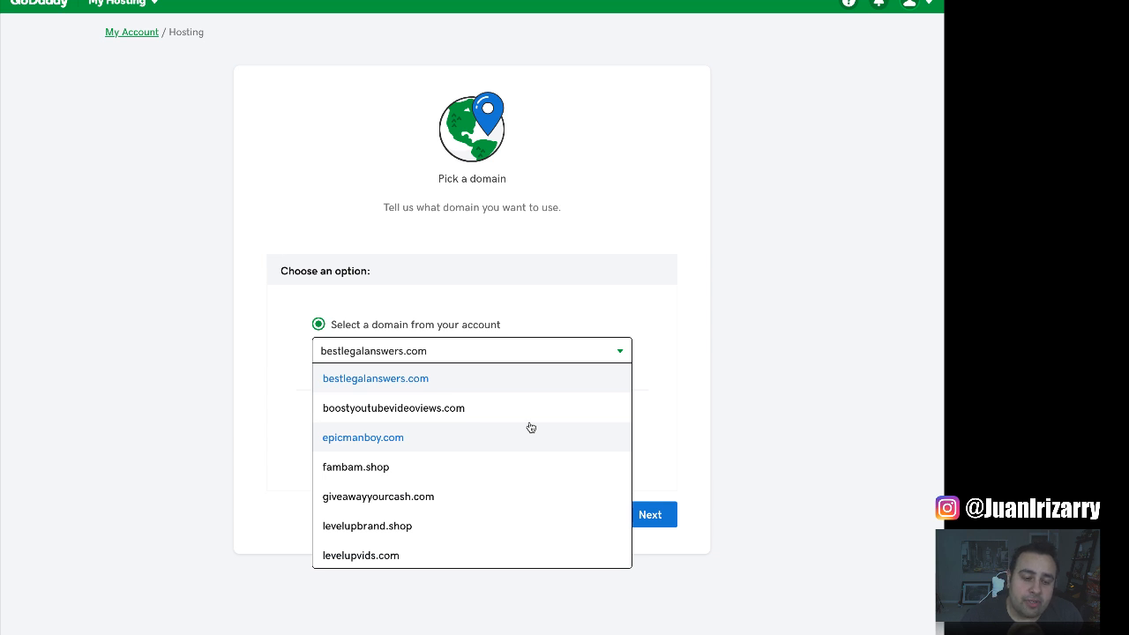
scroll(530, 426, down, 2)
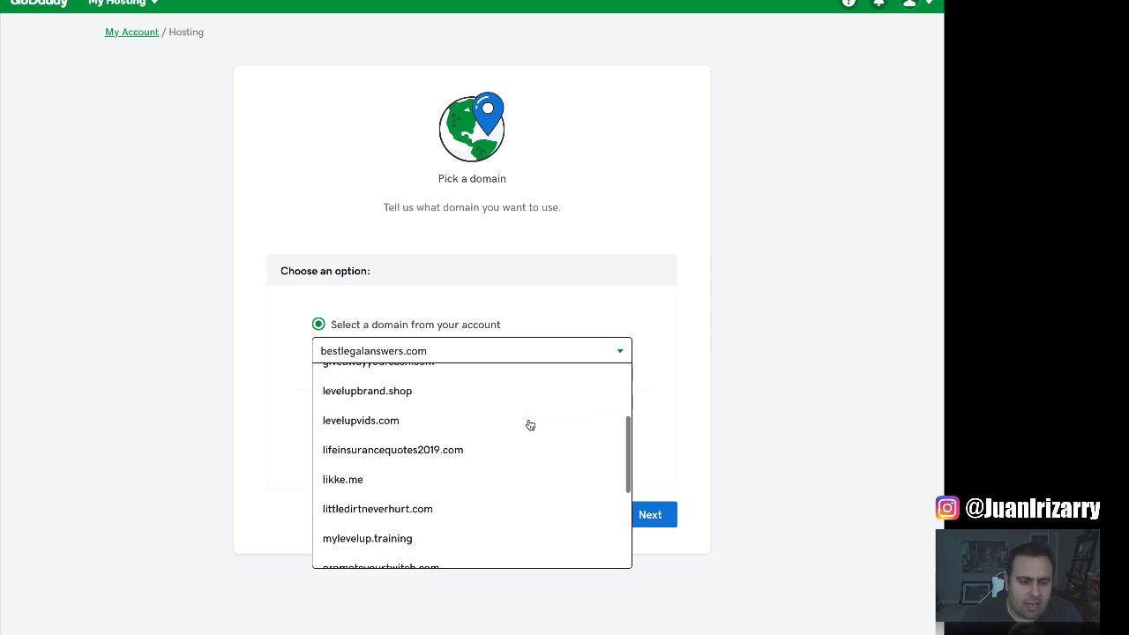
scroll(530, 425, down, 3)
scroll(529, 424, up, 2)
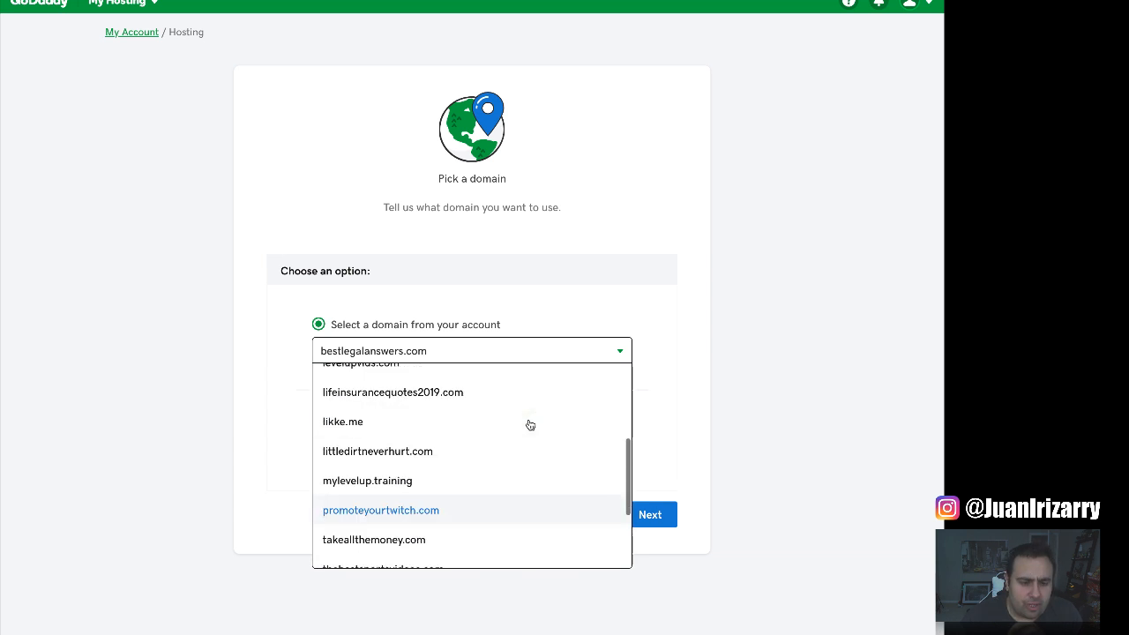
click(467, 401)
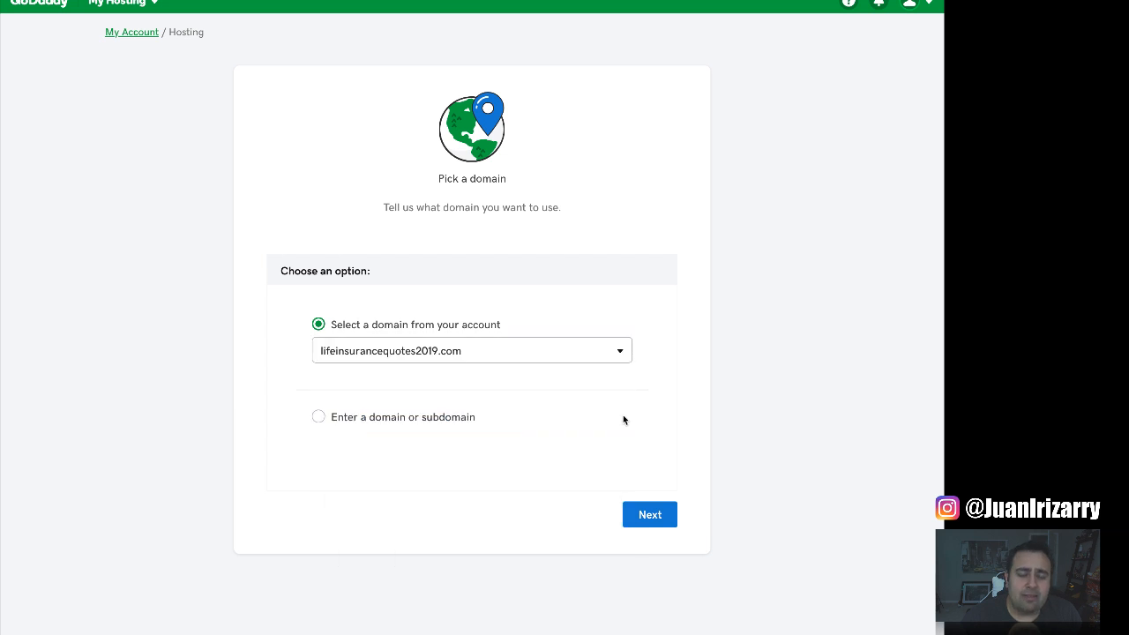
click(665, 522)
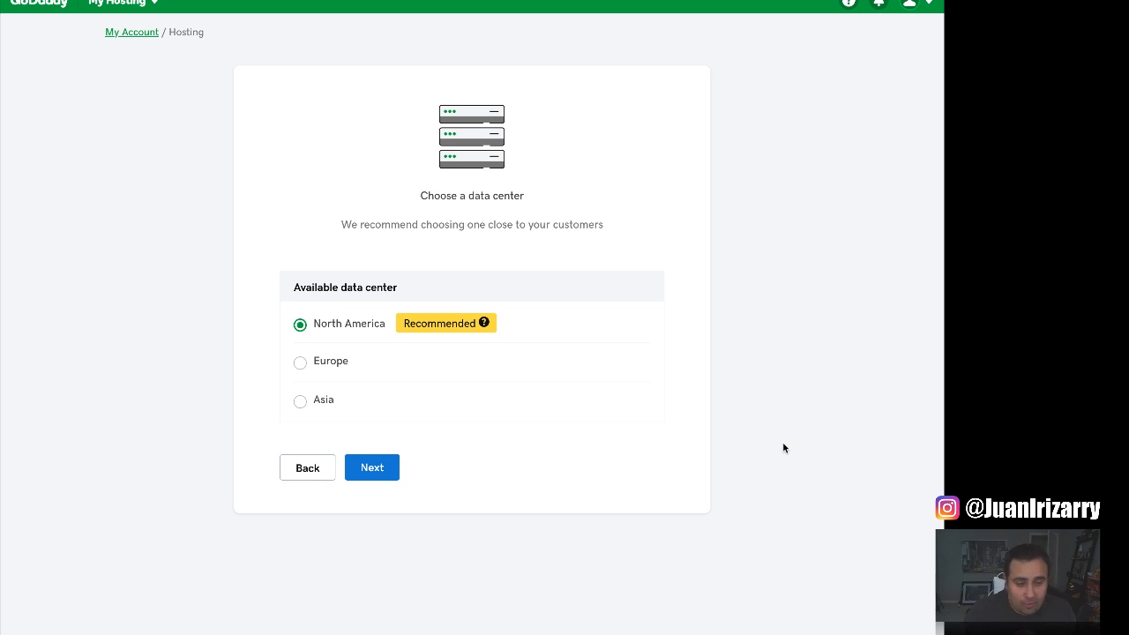
Keep the North America data centre, decline creating a WordPress site, and finish onboarding.
click(380, 475)
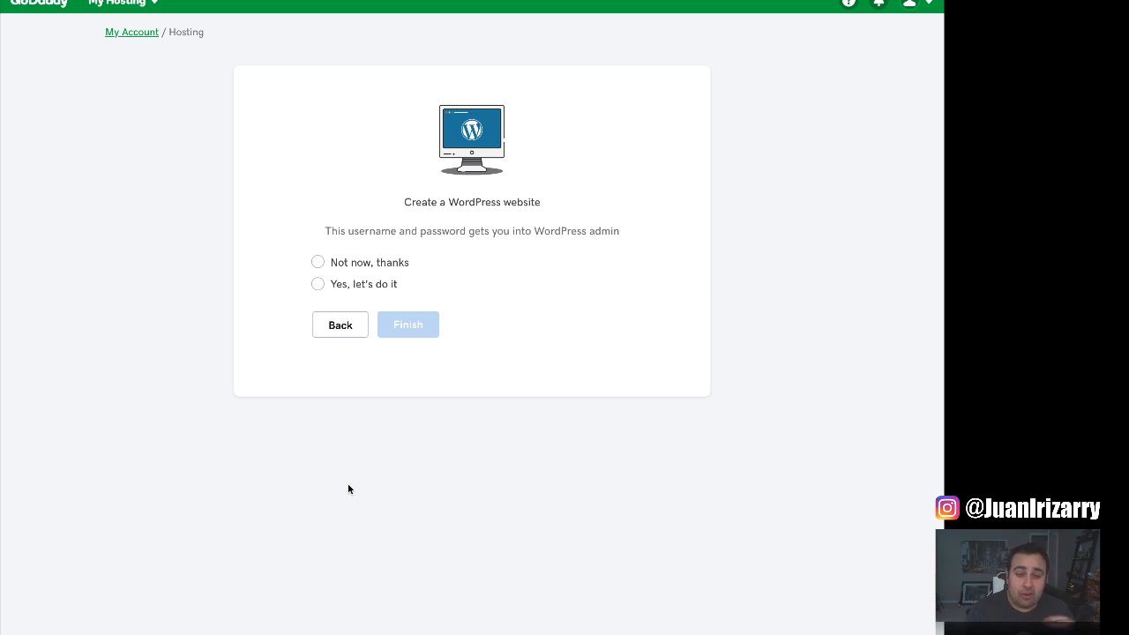
click(317, 262)
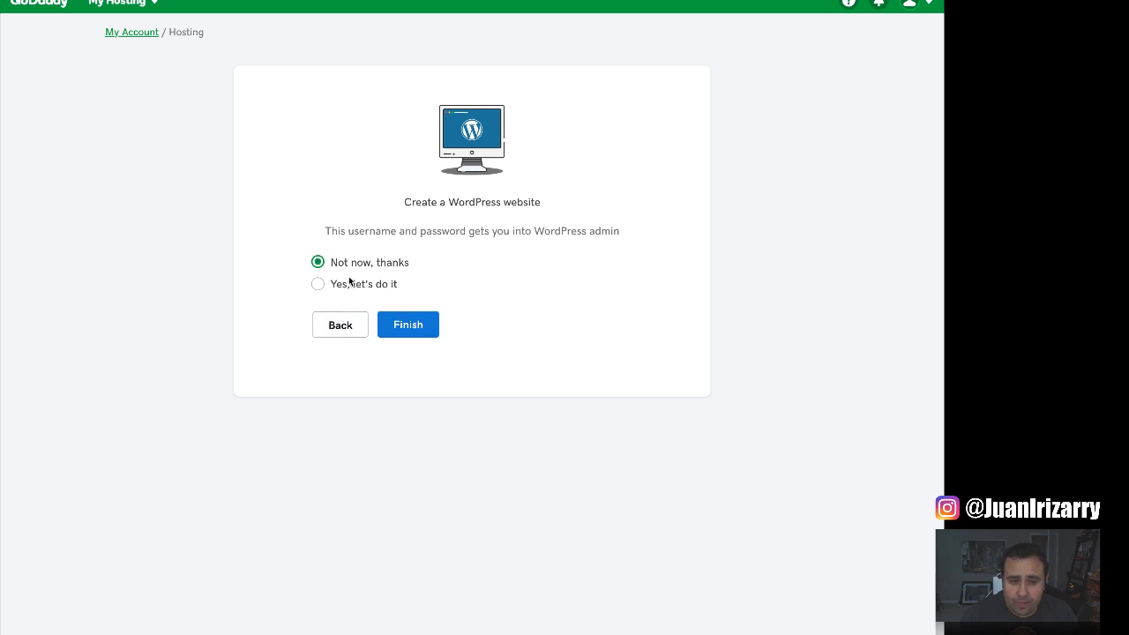
click(424, 326)
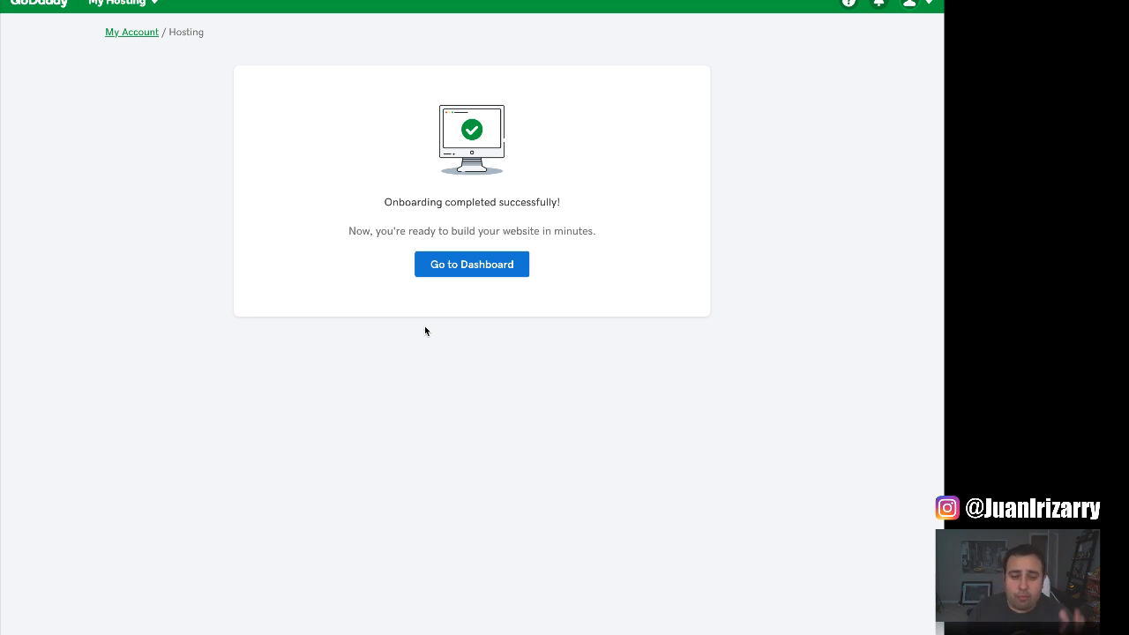
Go to the hosting dashboard and launch cPanel Admin for lifeinsurancequotes2019.com.
click(498, 274)
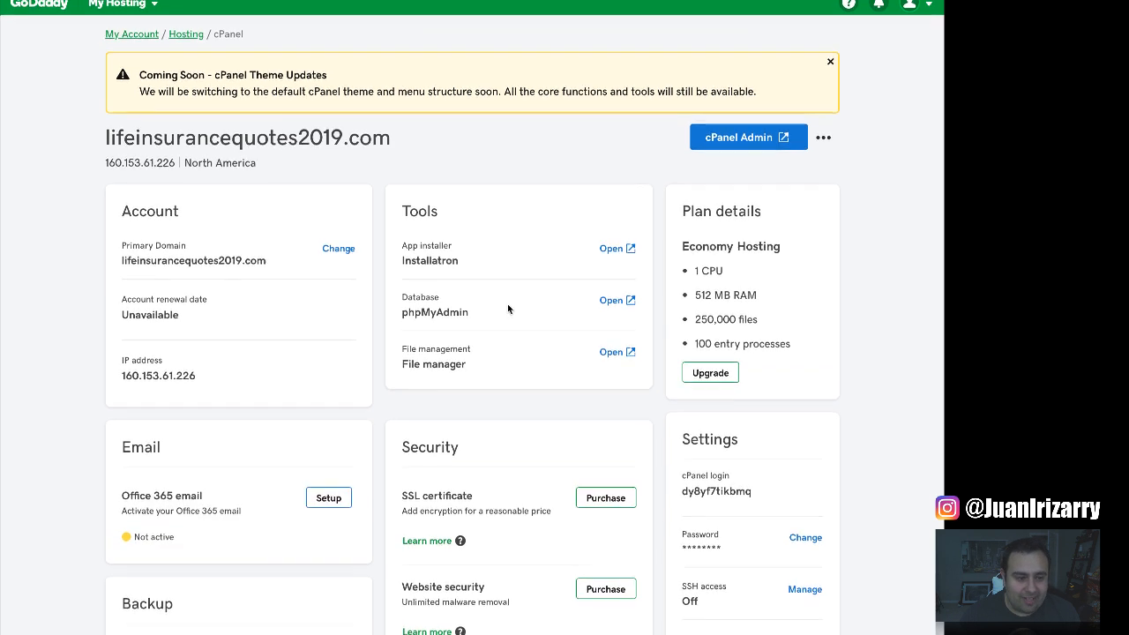
click(756, 137)
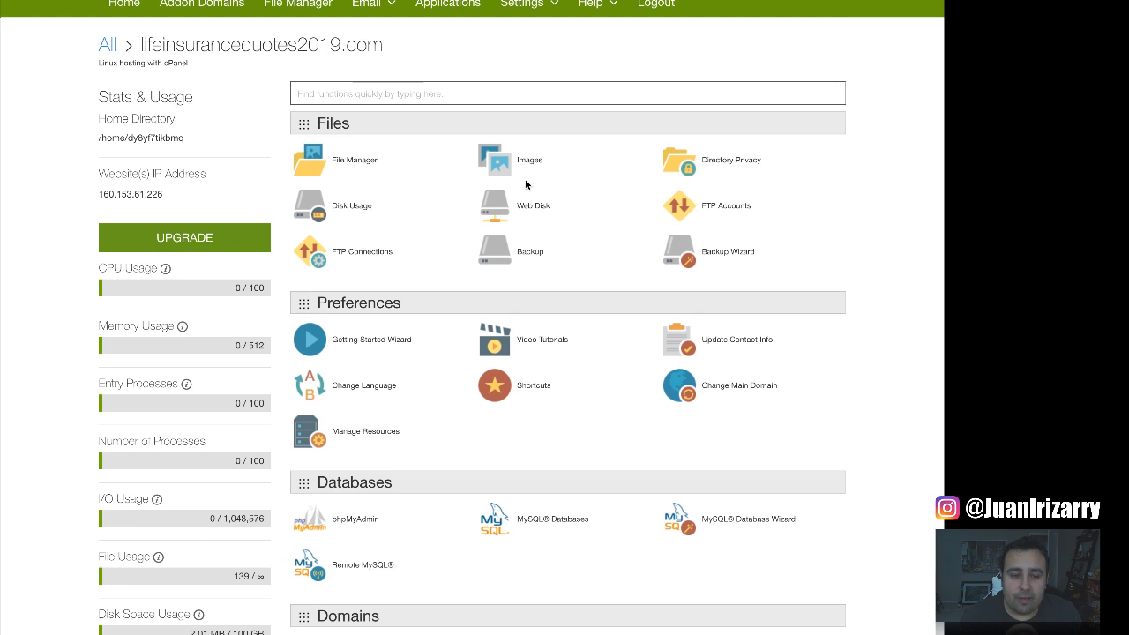
Scroll down cPanel to the Web Applications section to reach WordPress.
scroll(534, 181, down, 5)
scroll(535, 181, down, 1)
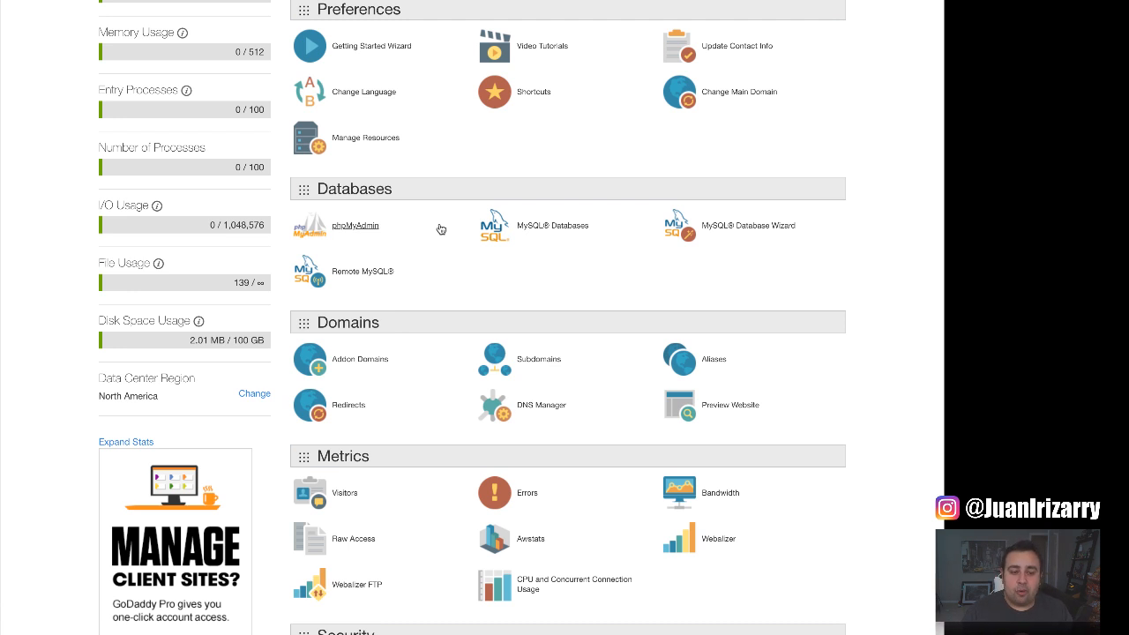
scroll(441, 229, down, 3)
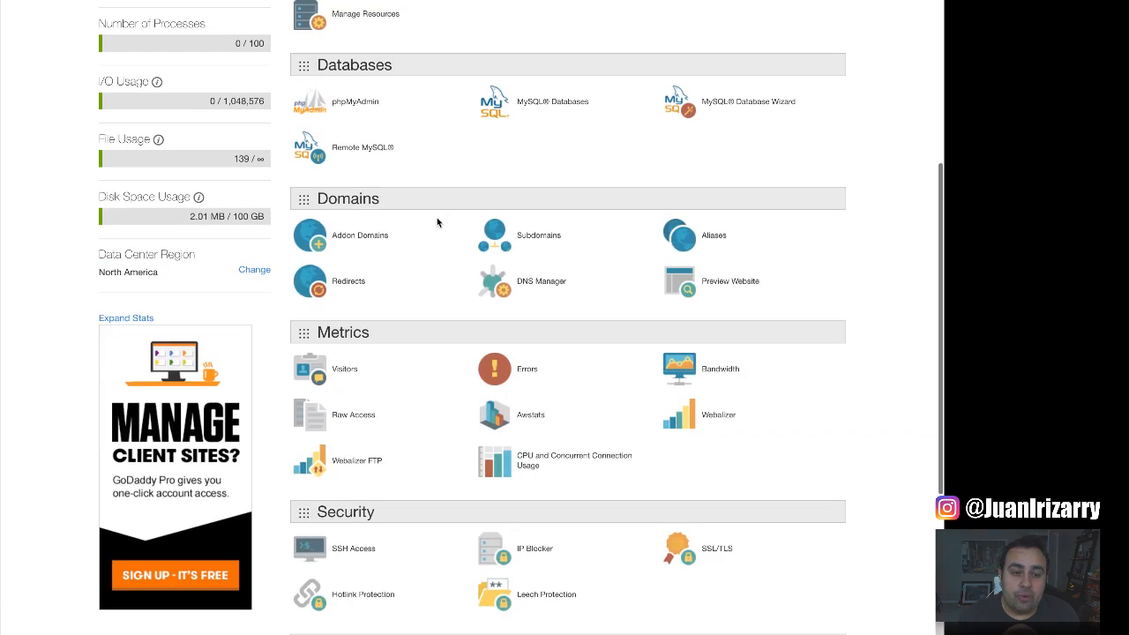
scroll(437, 217, down, 2)
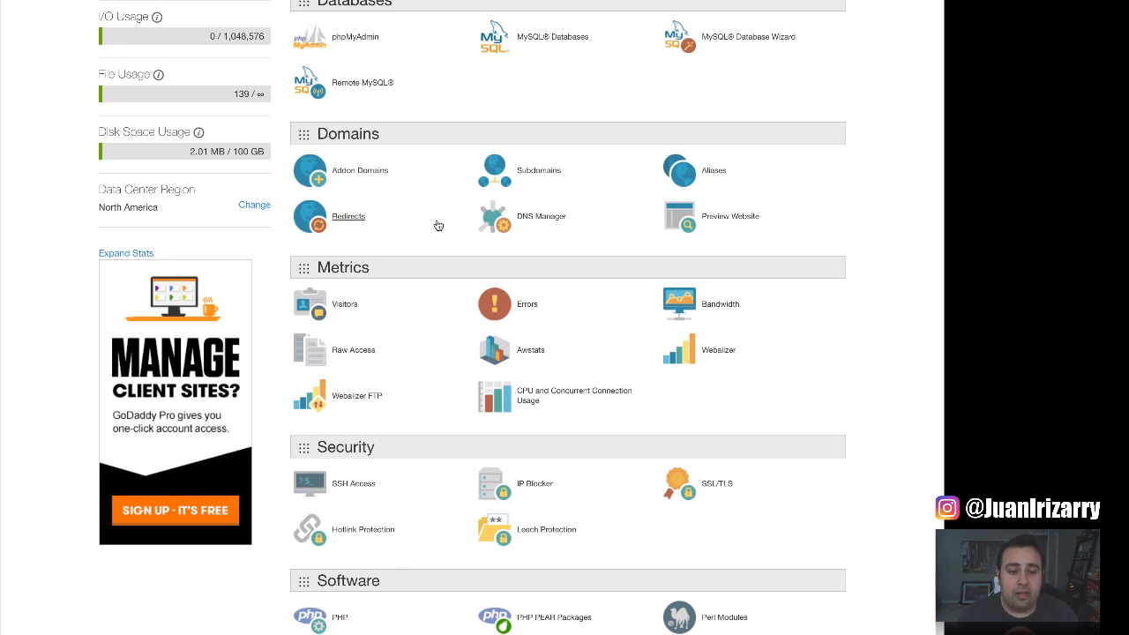
scroll(439, 226, down, 2)
scroll(436, 212, down, 3)
scroll(454, 252, down, 3)
scroll(462, 255, down, 3)
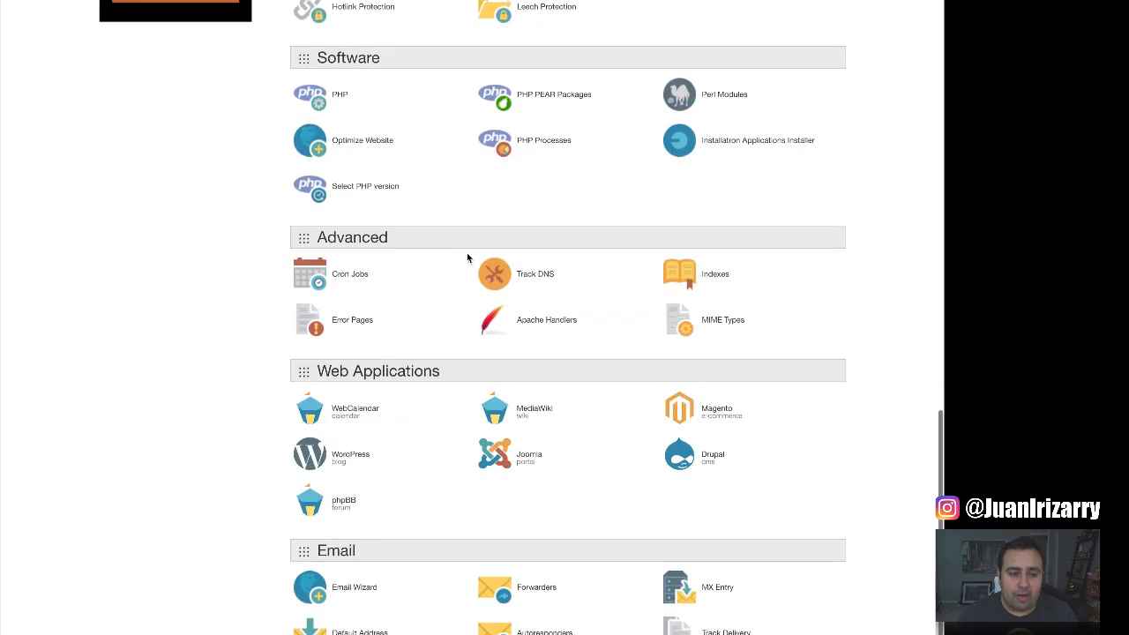
scroll(423, 282, down, 2)
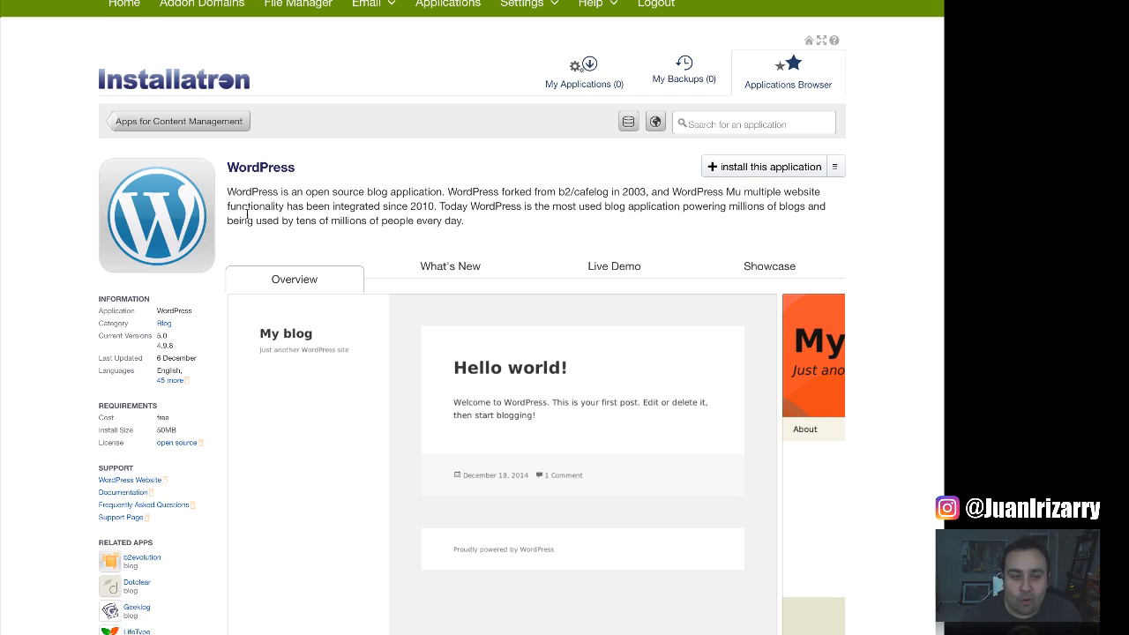
Begin a new WordPress 5.0 install with an empty directory and default update settings.
click(789, 173)
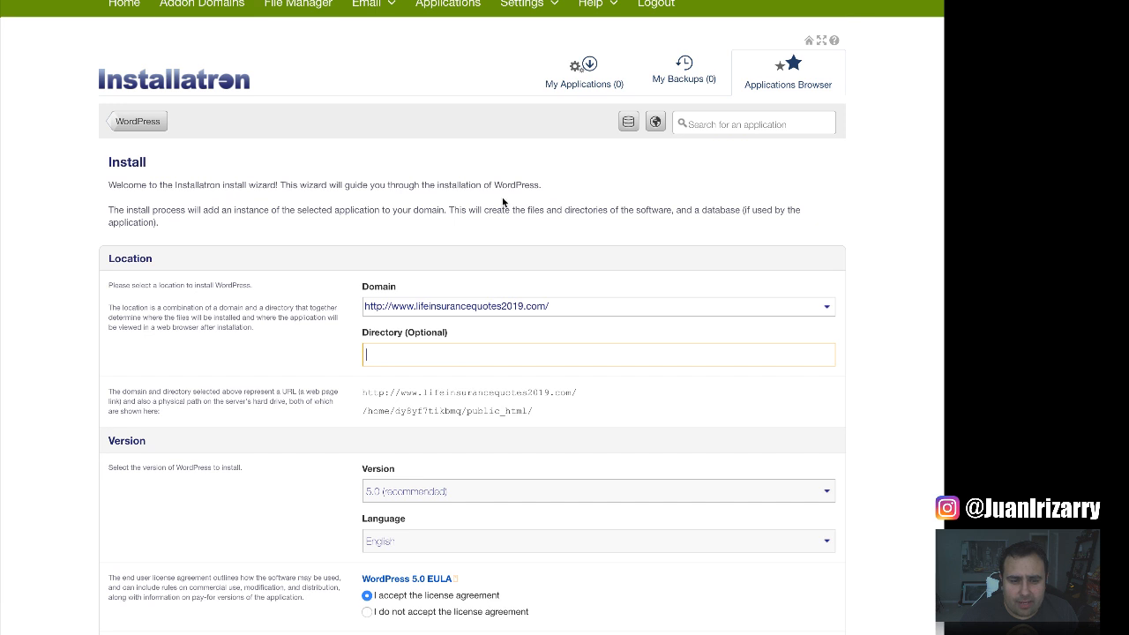
scroll(502, 181, down, 2)
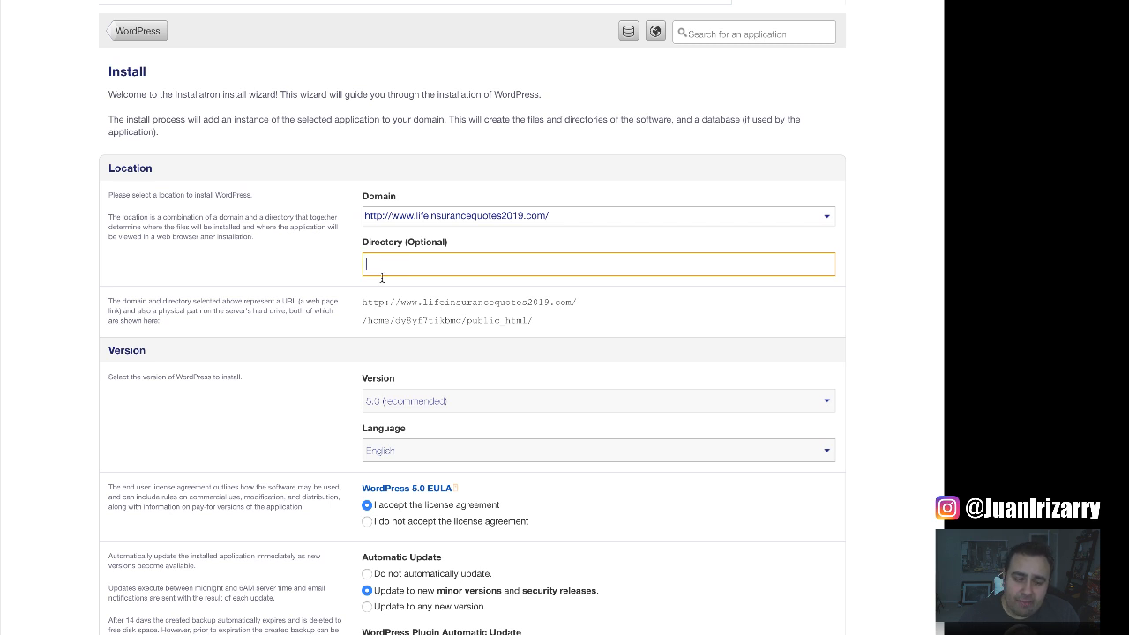
scroll(325, 249, down, 3)
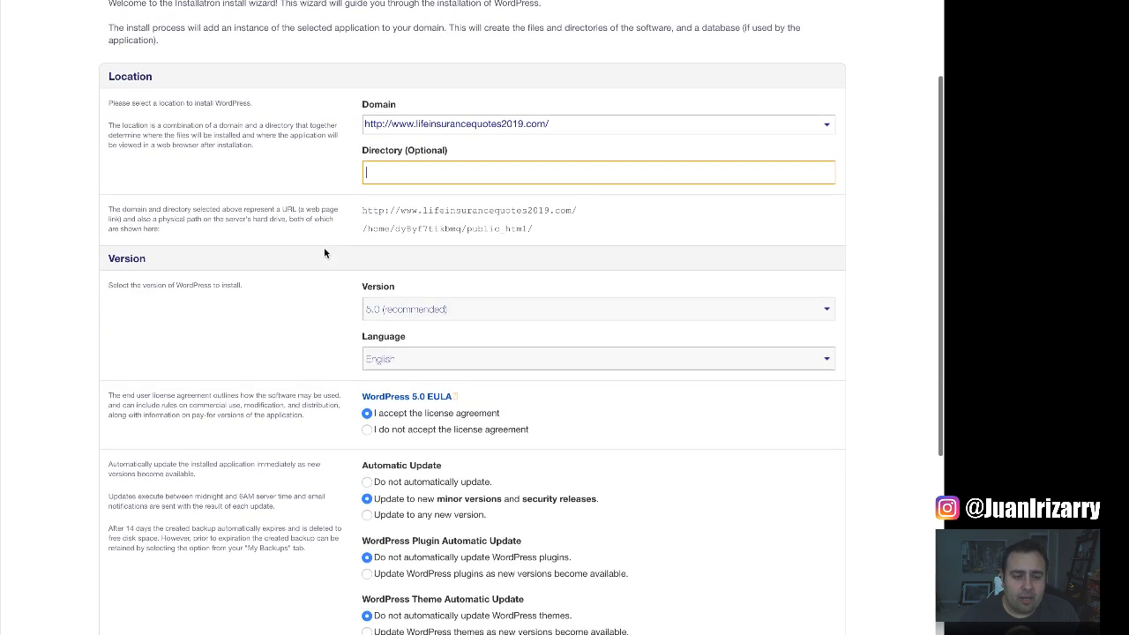
scroll(323, 253, down, 1)
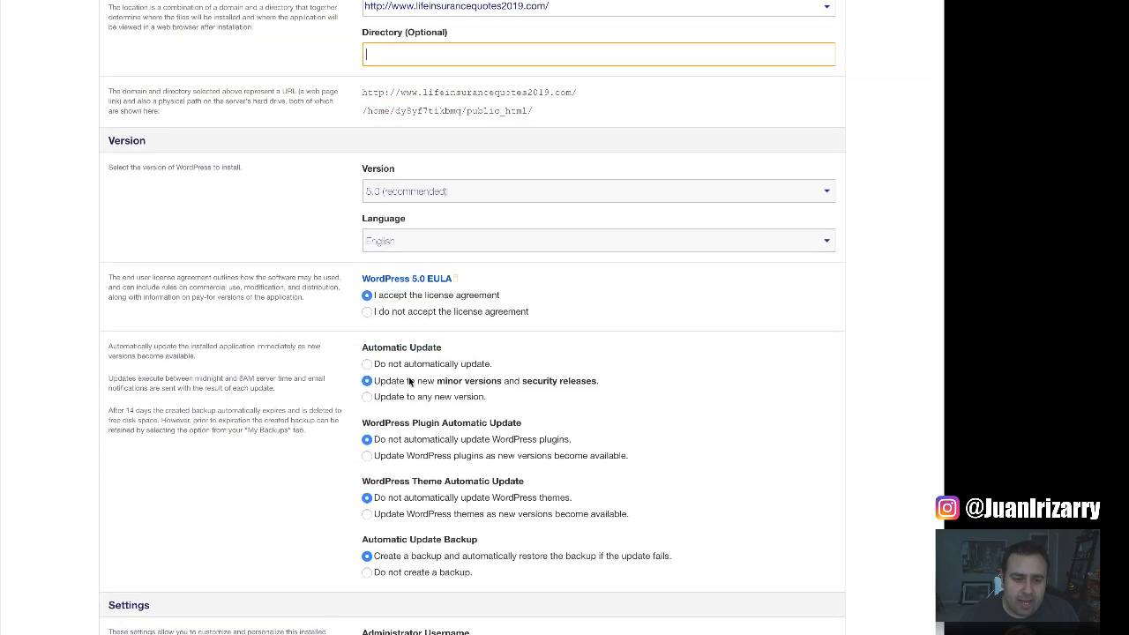
scroll(310, 350, down, 1)
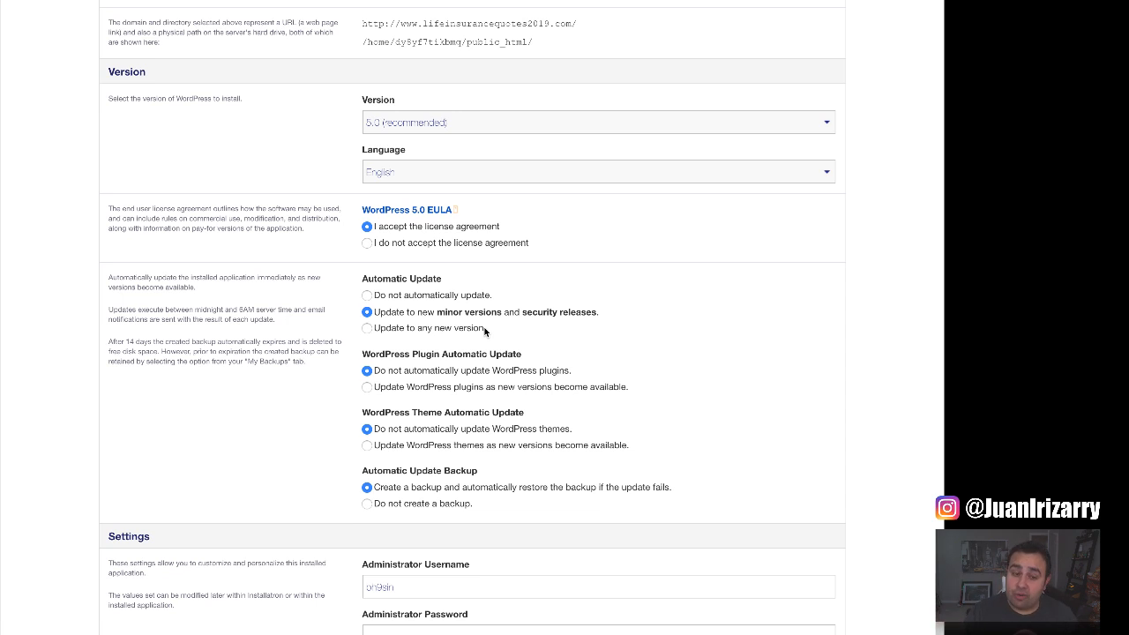
scroll(484, 331, down, 5)
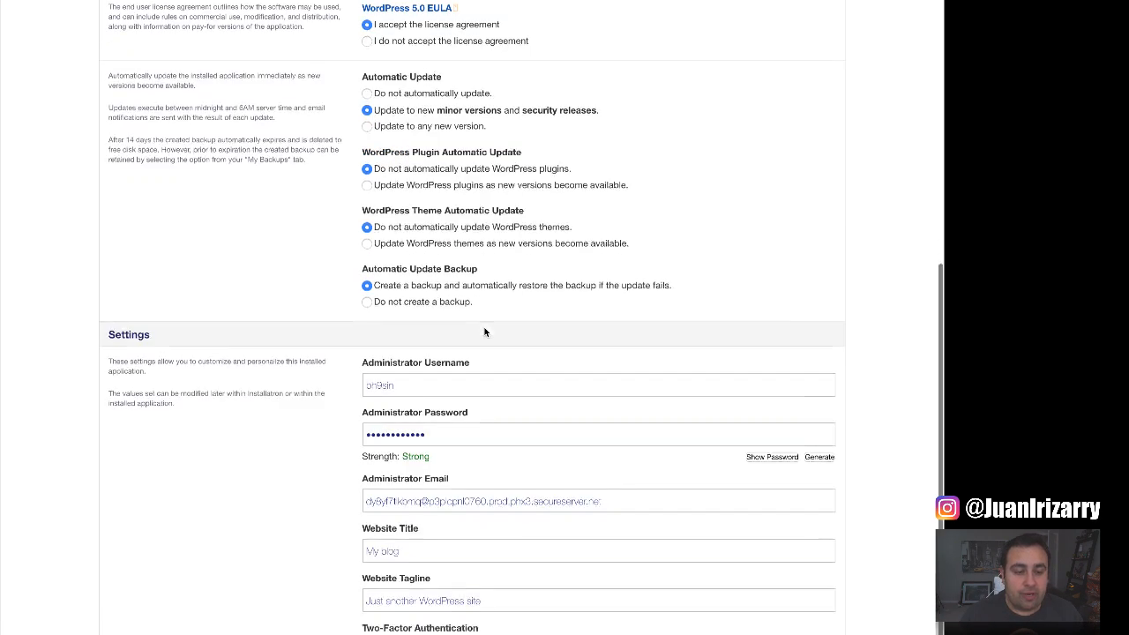
Enter the administrator username, password and e-mail for the WordPress install.
double_click(410, 374)
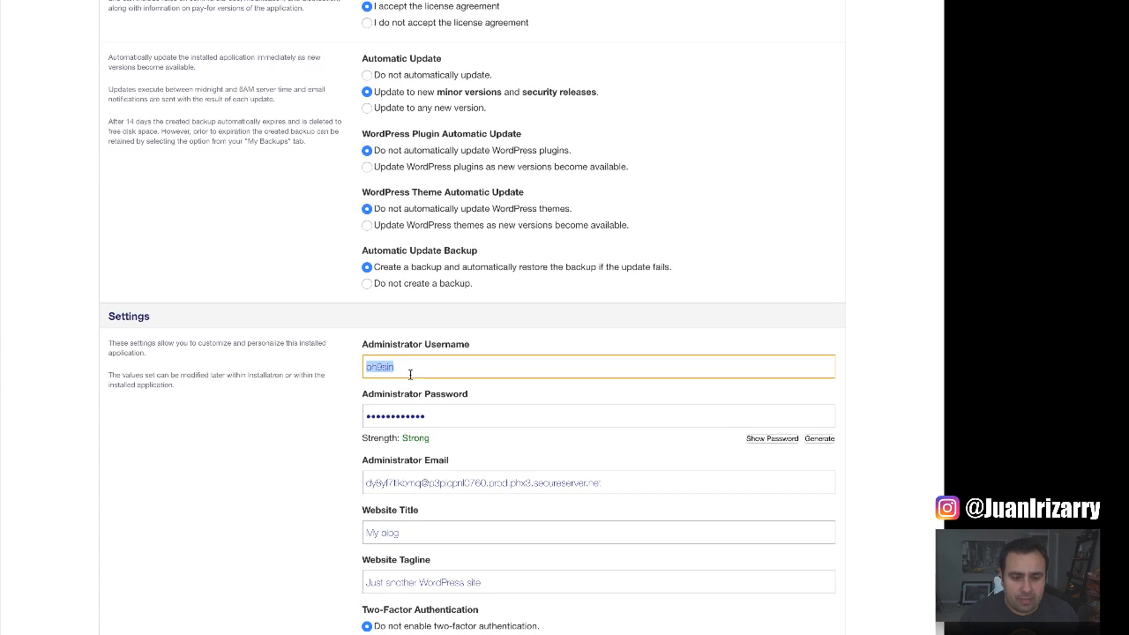
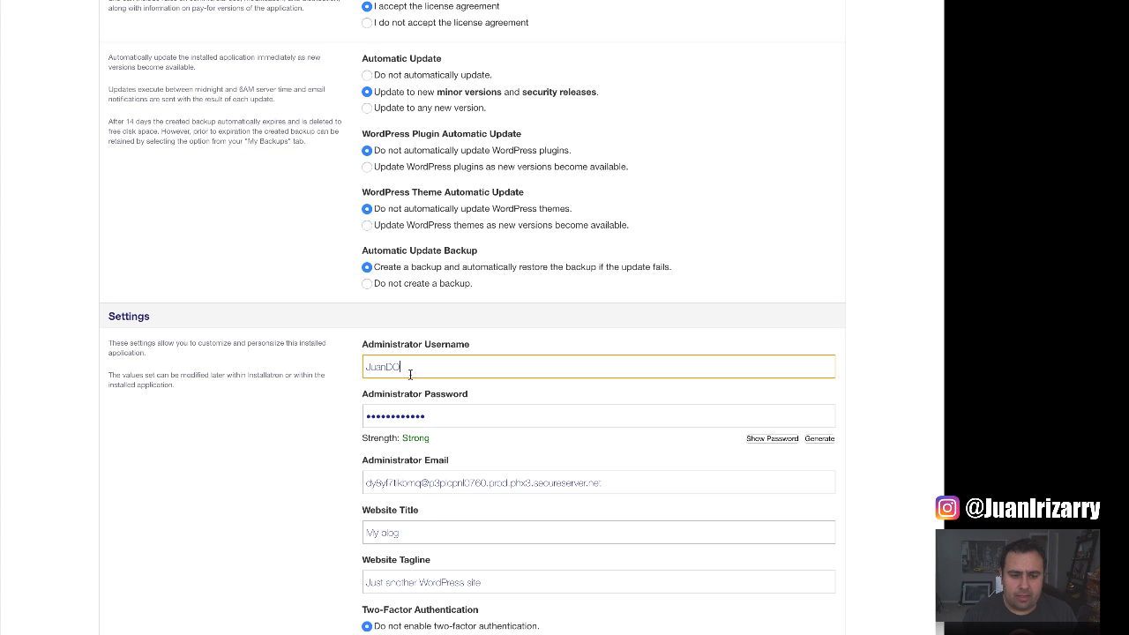
key(BackSpace)
key(BackSpace)
key(BackSpace)
key(BackSpace)
key(BackSpace)
key(BackSpace)
key(BackSpace)
key(BackSpace)
key(BackSpace)
key(BackSpace)
key(BackSpace)
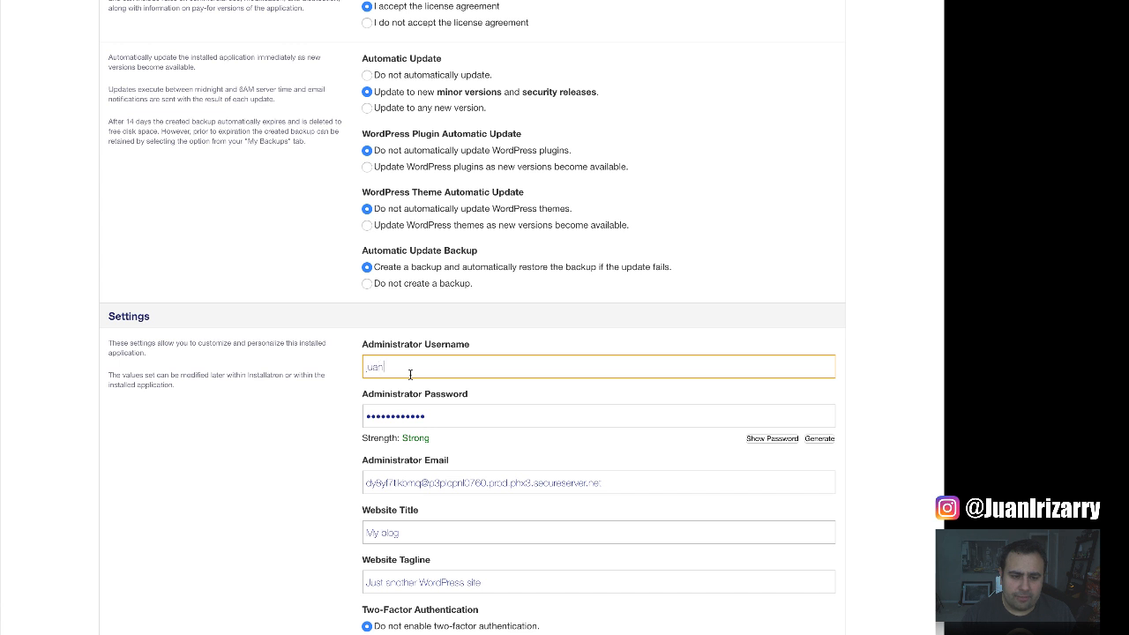
key(Tab)
key(Tab)
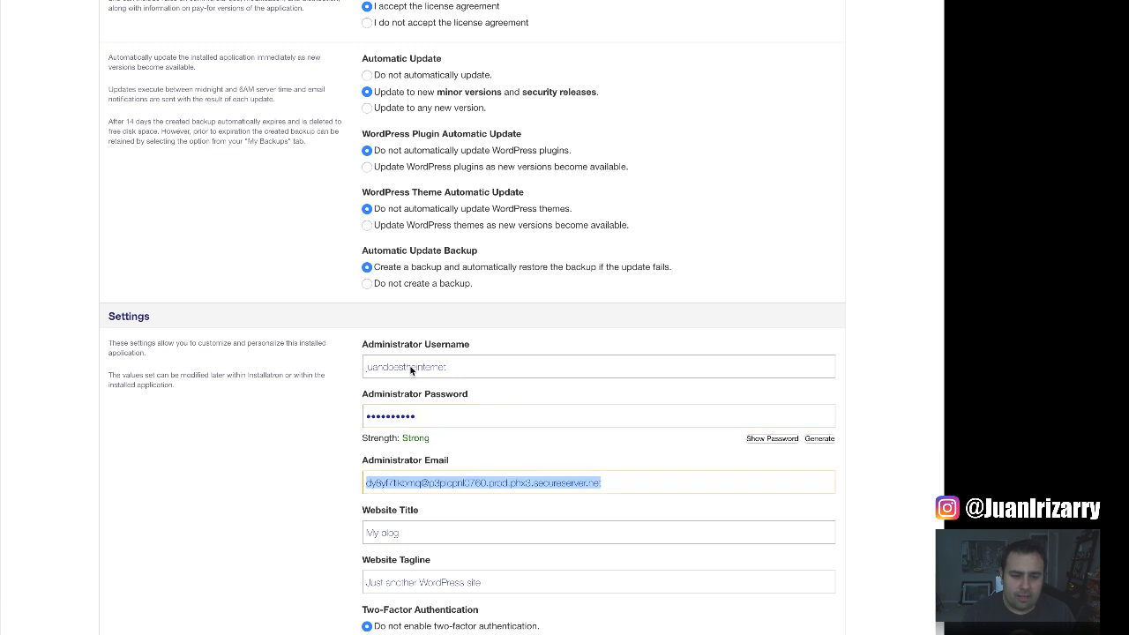
Set the title 'Life Insurance Quotes Blog' and tagline 'Get easy life insurance quotes today!'.
key(Tab)
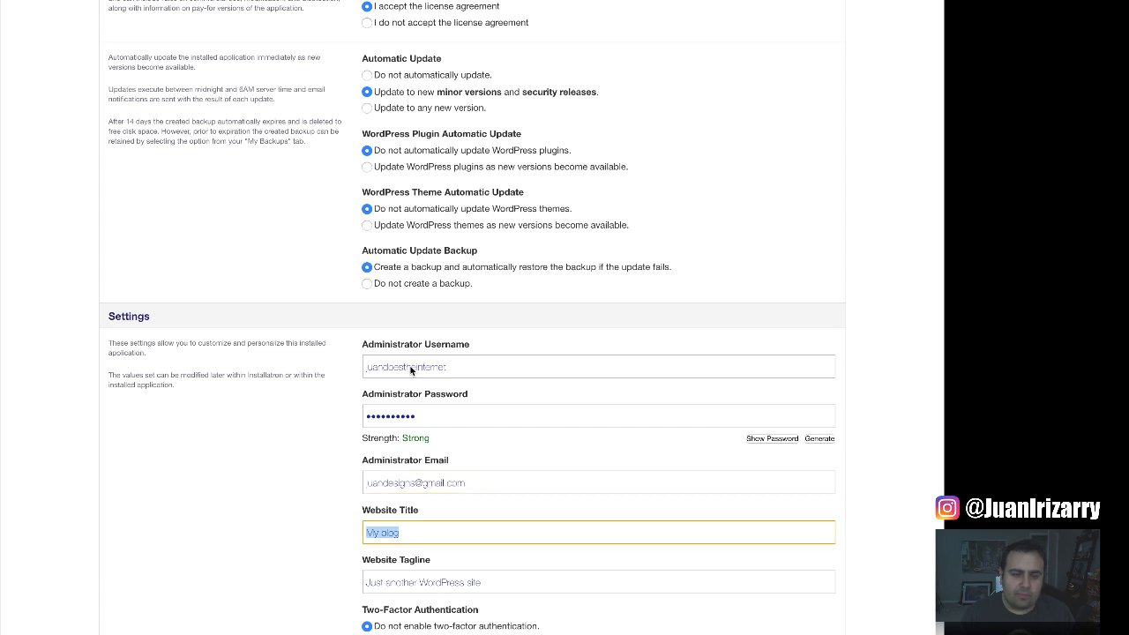
text(How)
key(BackSpace)
key(BackSpace)
key(BackSpace)
text(Ins)
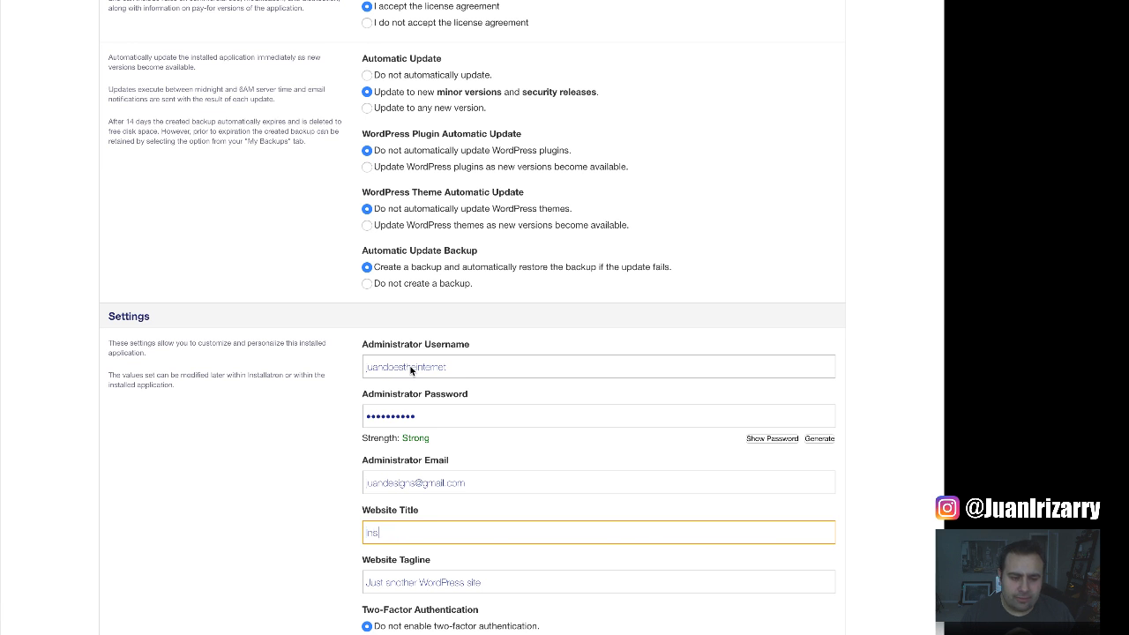
text(urance)
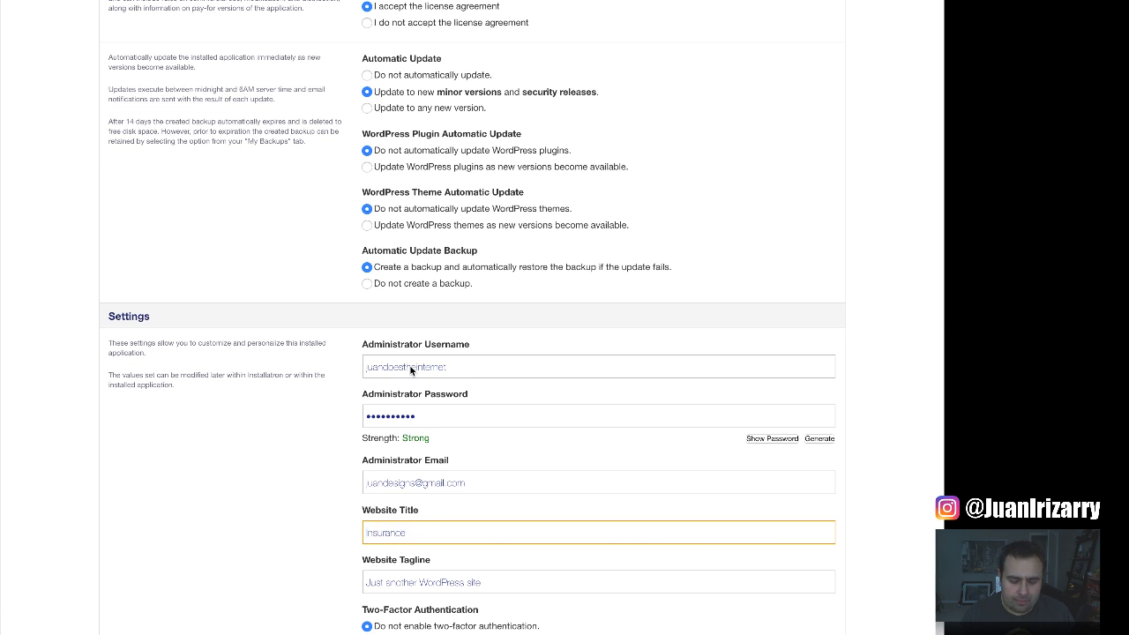
text( Quotes Blog)
key(Tab)
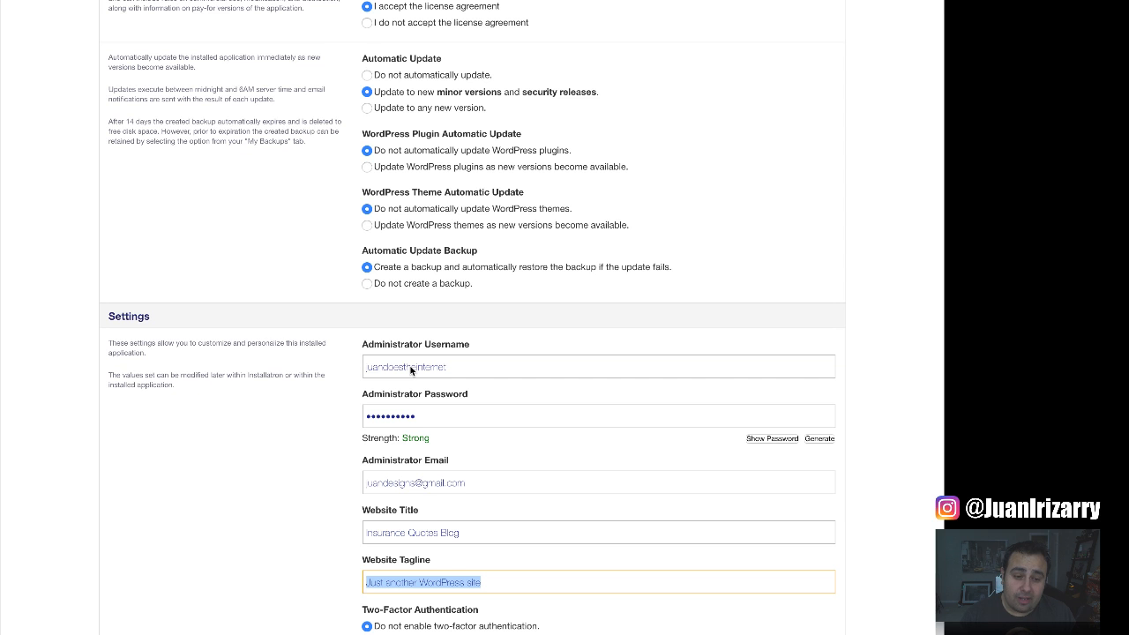
text(G)
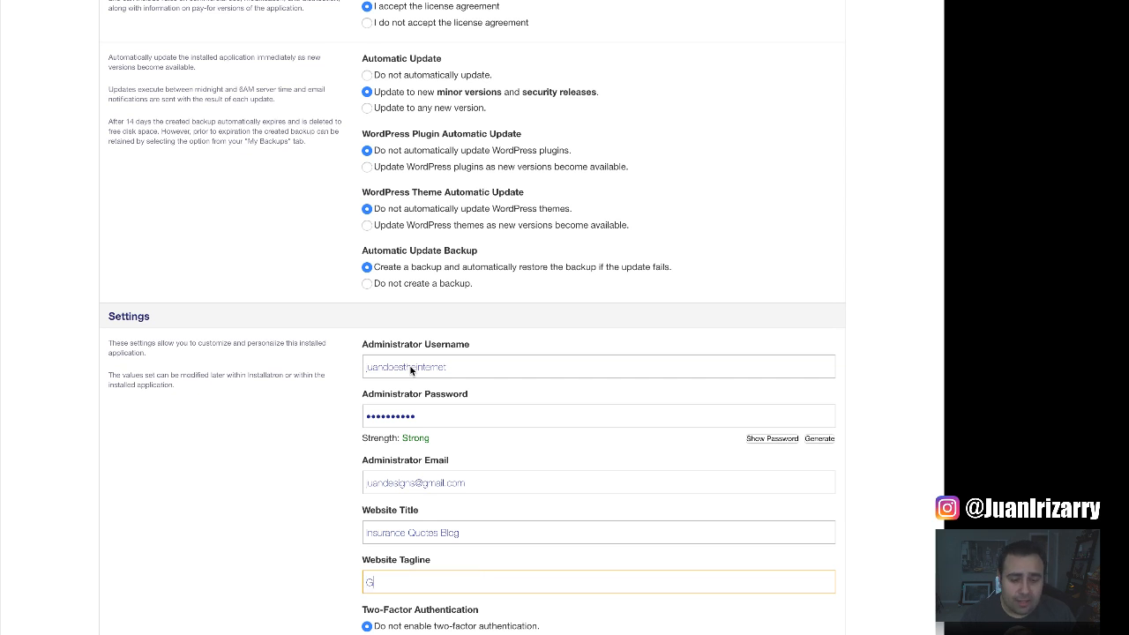
text(et easy li)
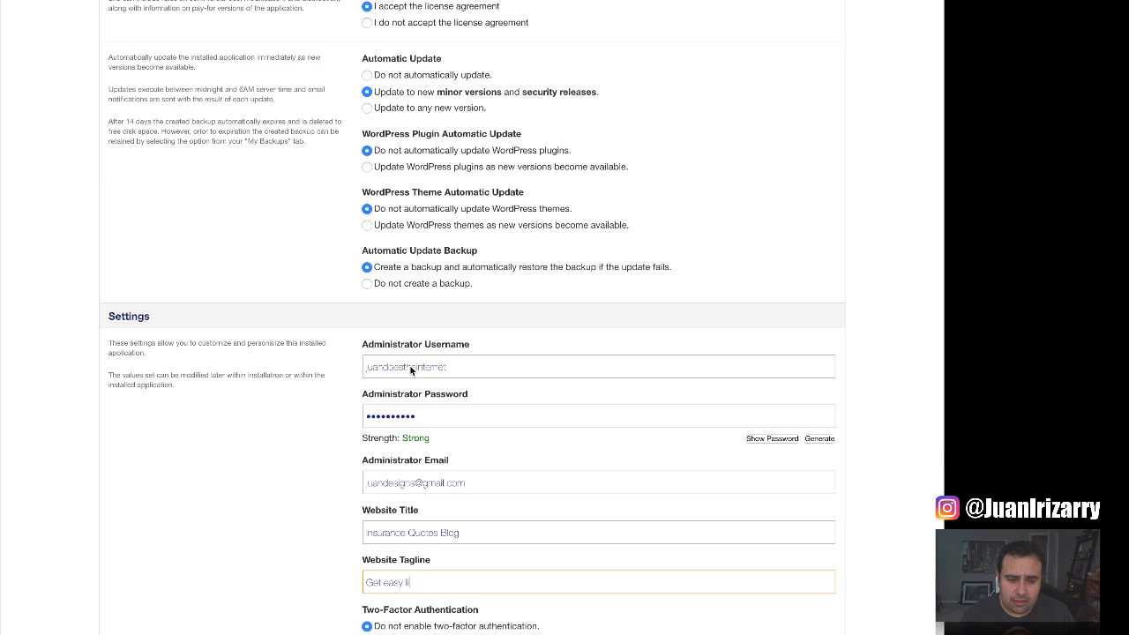
text(fe insurance )
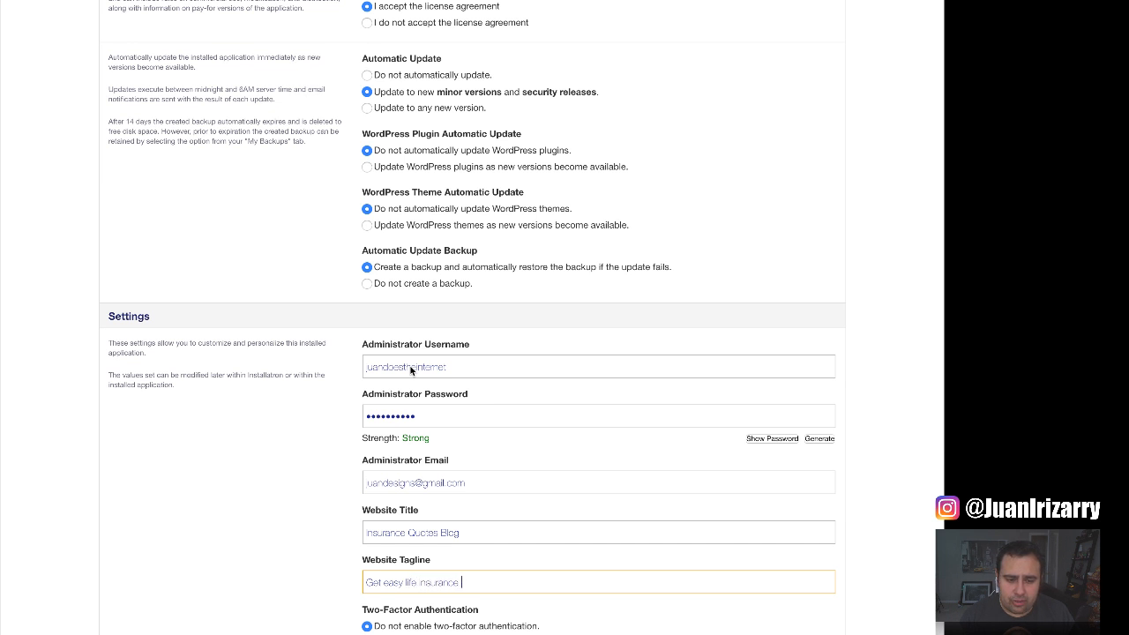
text(quotes today!)
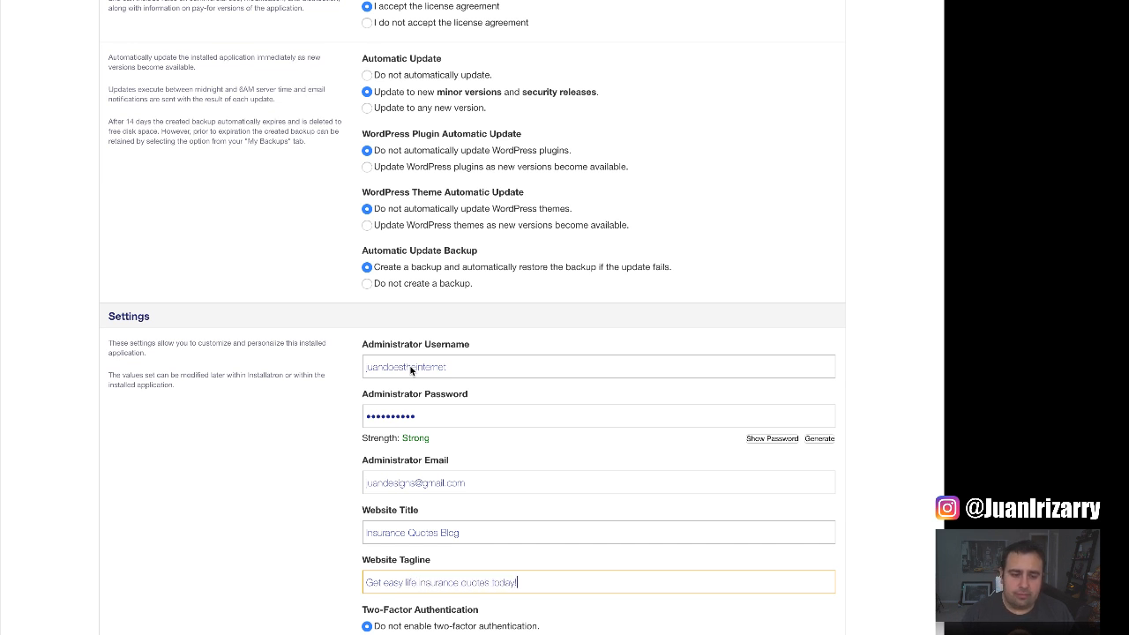
click(368, 533)
text(Life)
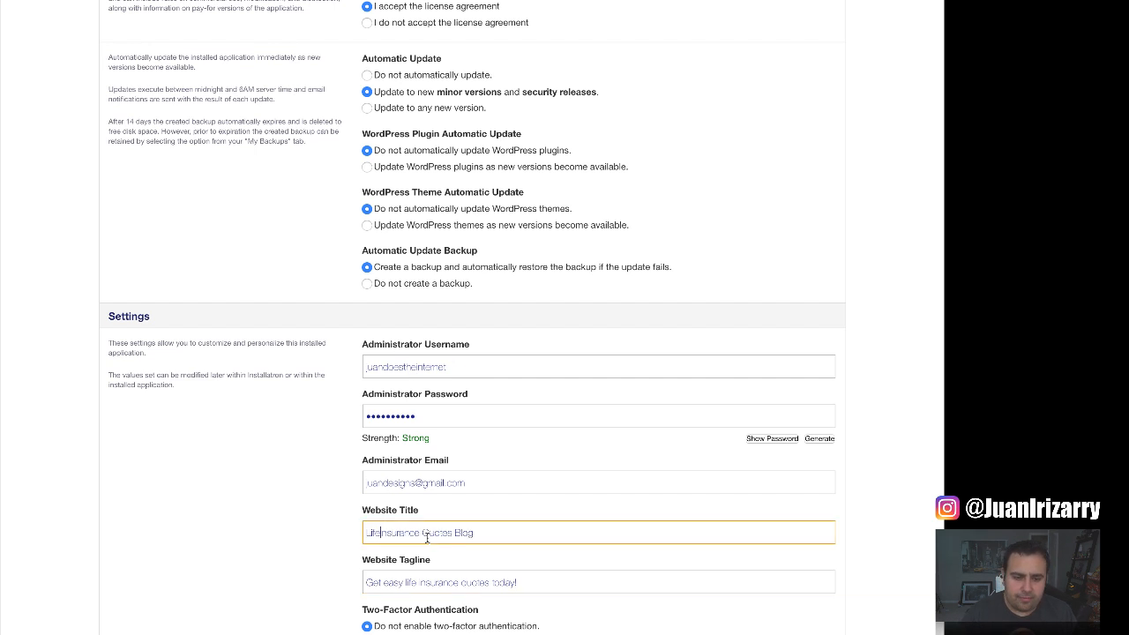
scroll(359, 462, down, 3)
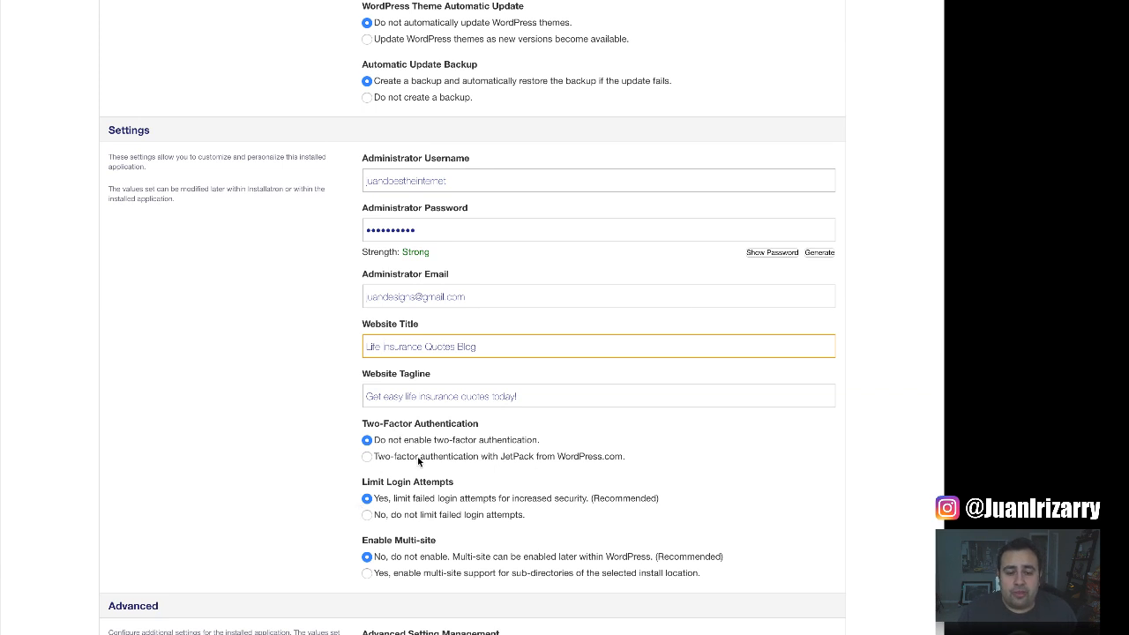
scroll(355, 460, down, 1)
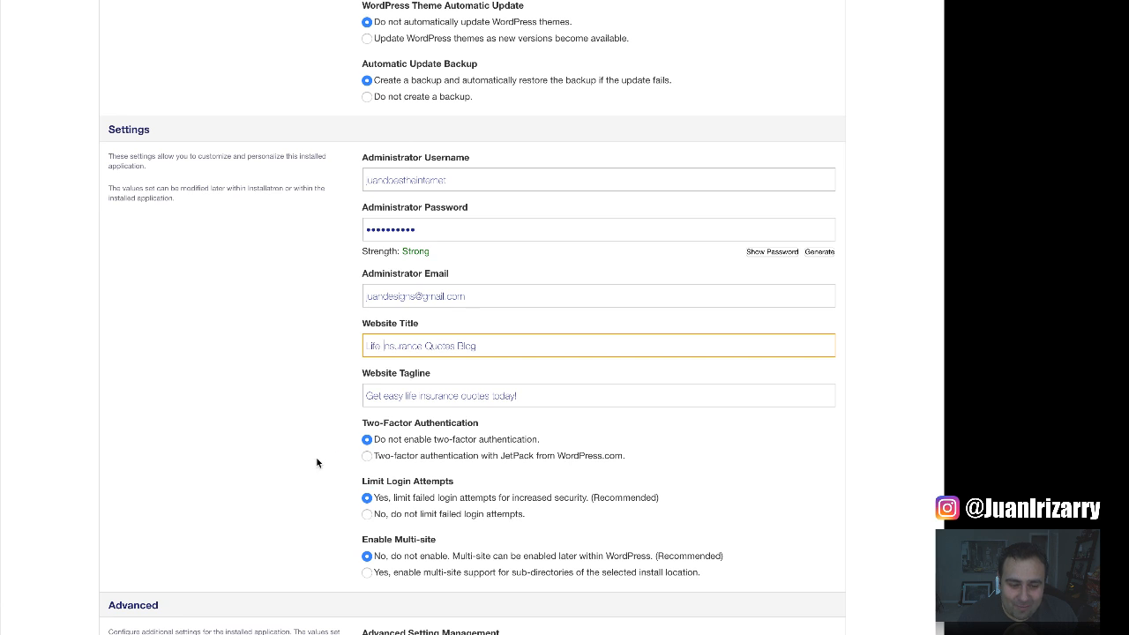
scroll(318, 457, down, 2)
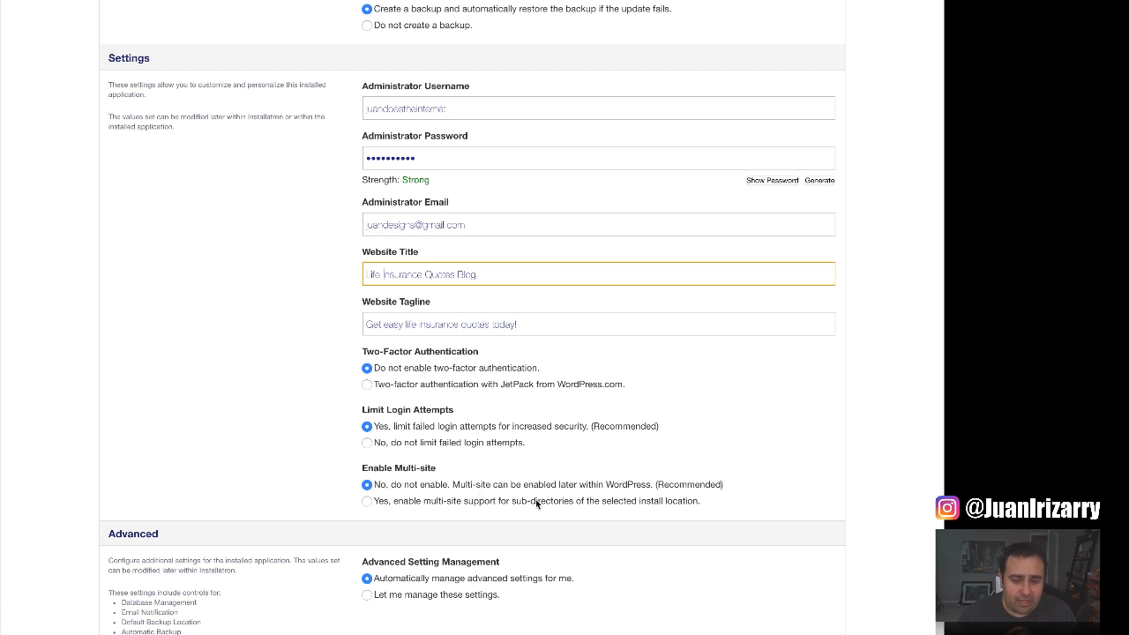
Wait for the WordPress install to finish, then open the new site's admin.
key(super+Tab)
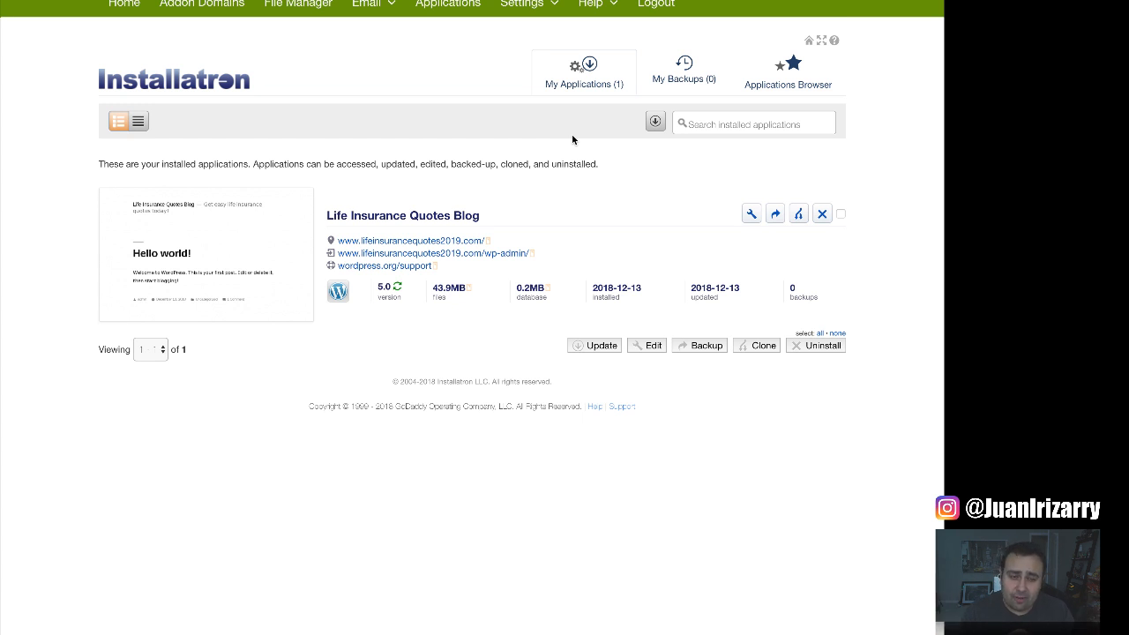
click(496, 255)
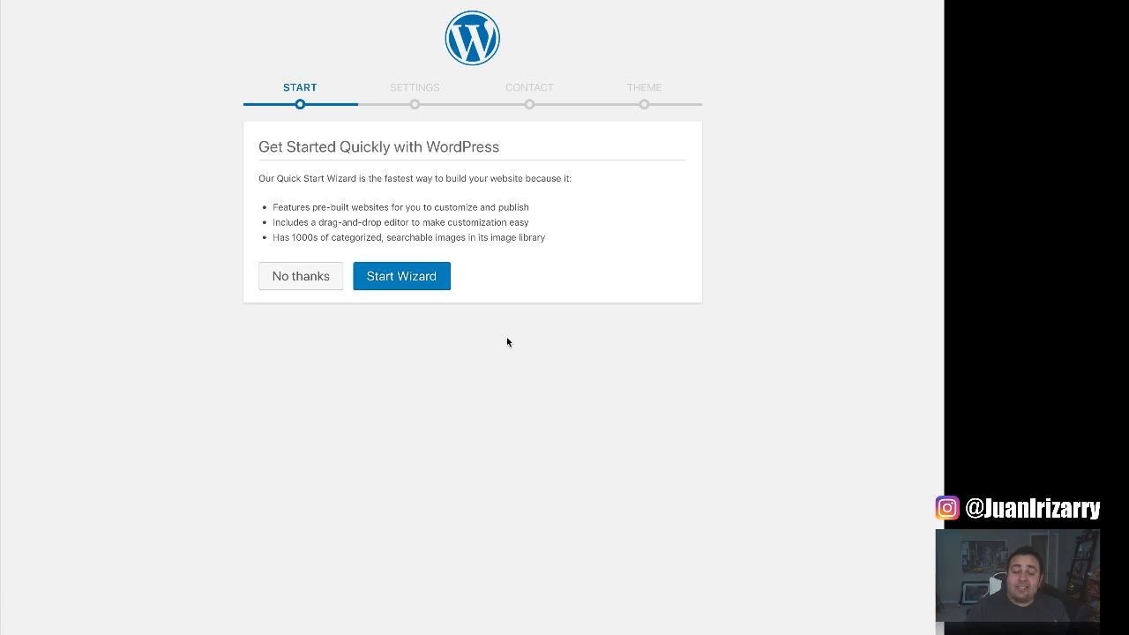
Skip the Quick Start Wizard, dismiss the privacy notice, and start updating WordPress to 5.0.1.
click(312, 283)
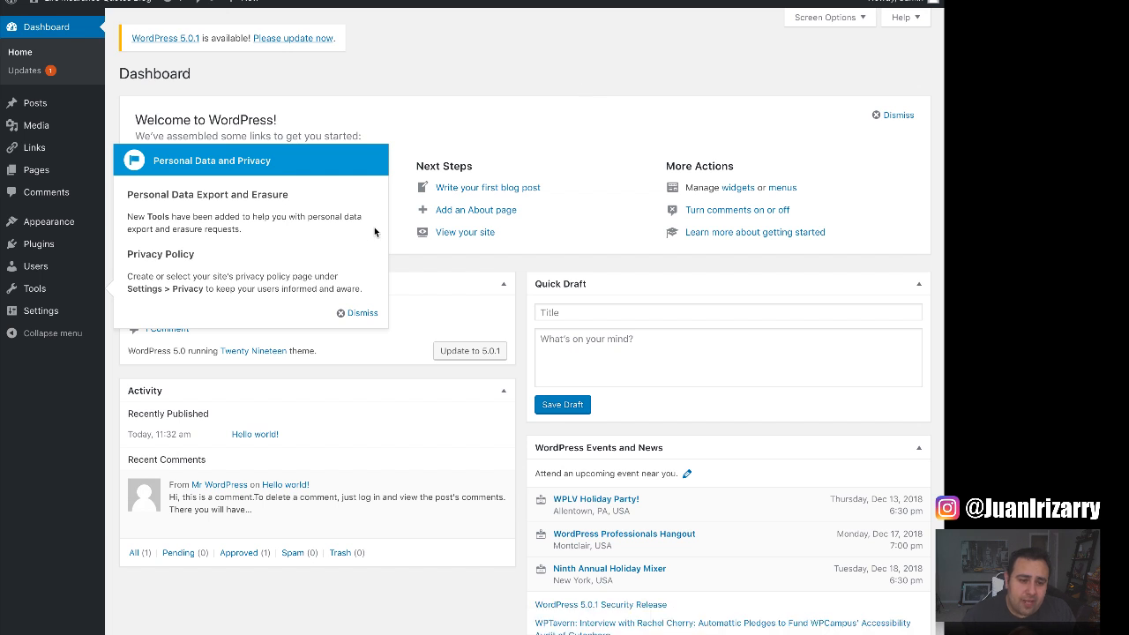
click(364, 314)
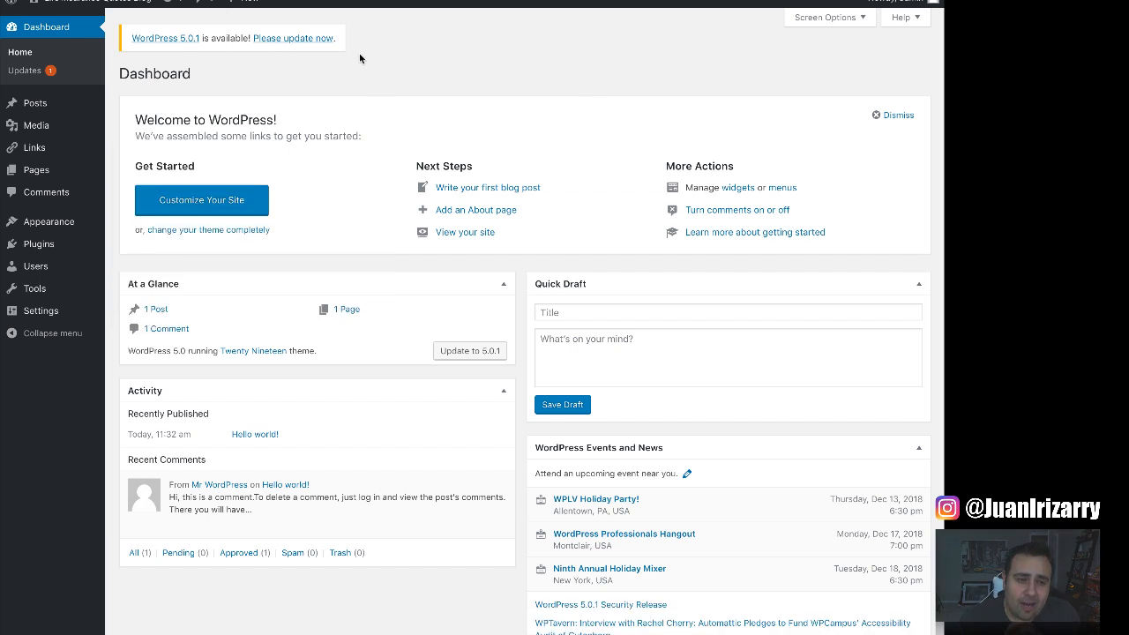
click(313, 40)
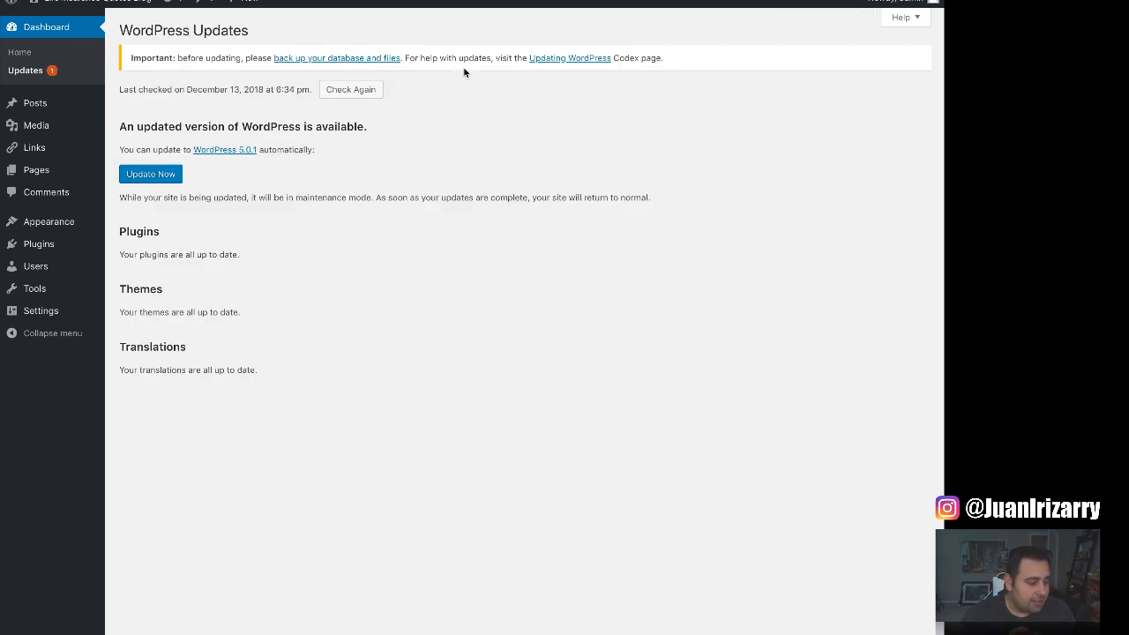
click(171, 175)
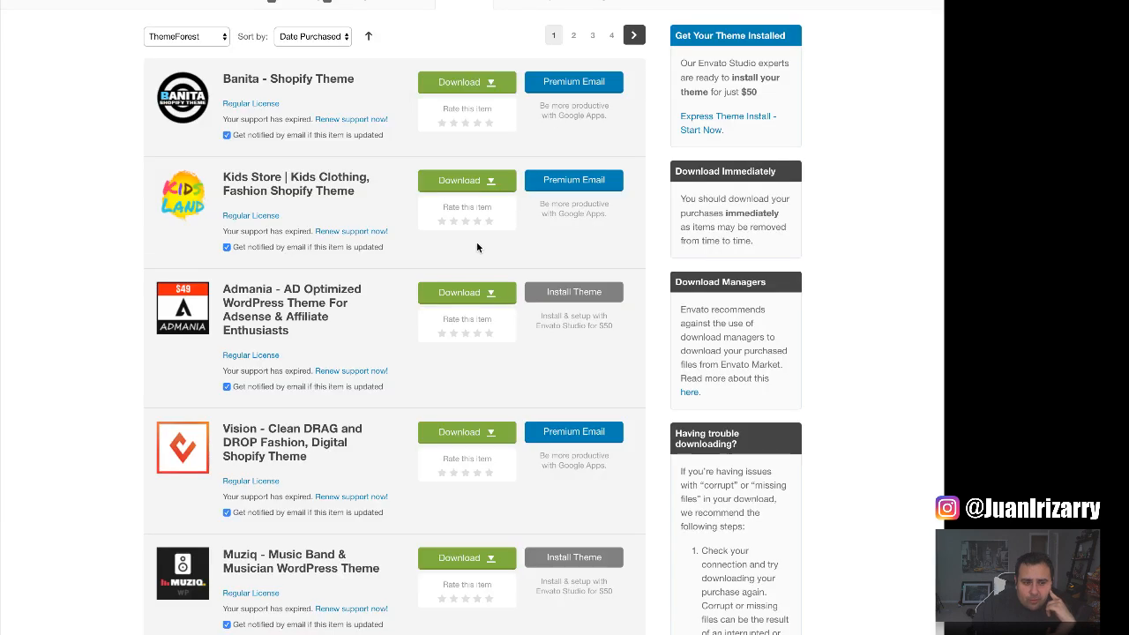
Locate the Ink theme in downloads, browse its live demo, and return to its page.
scroll(112, 335, down, 5)
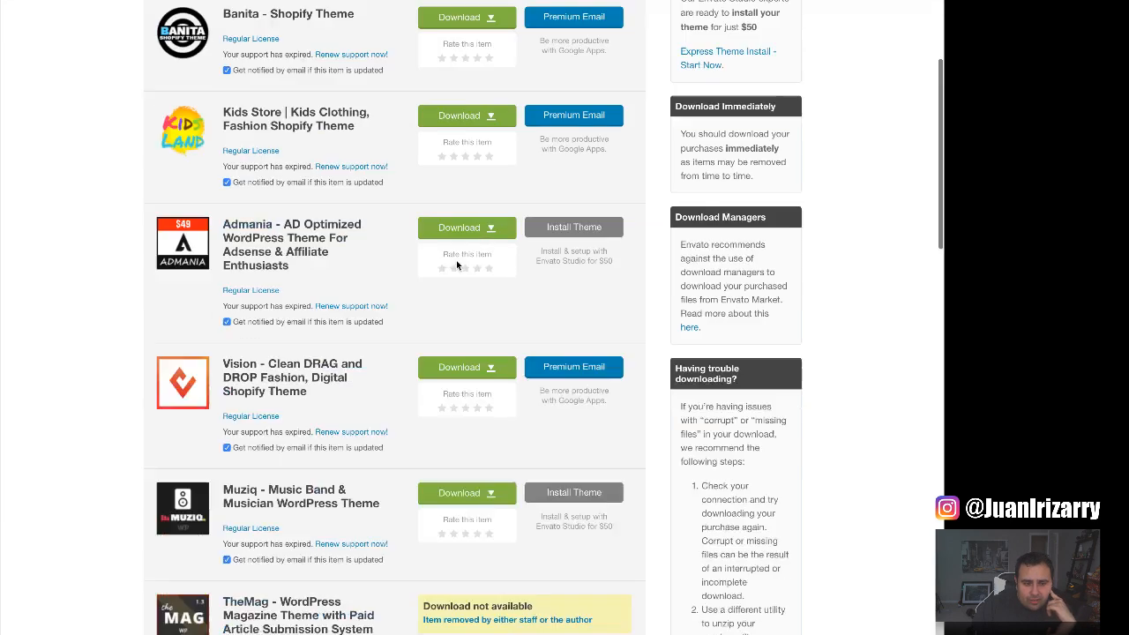
scroll(155, 324, down, 5)
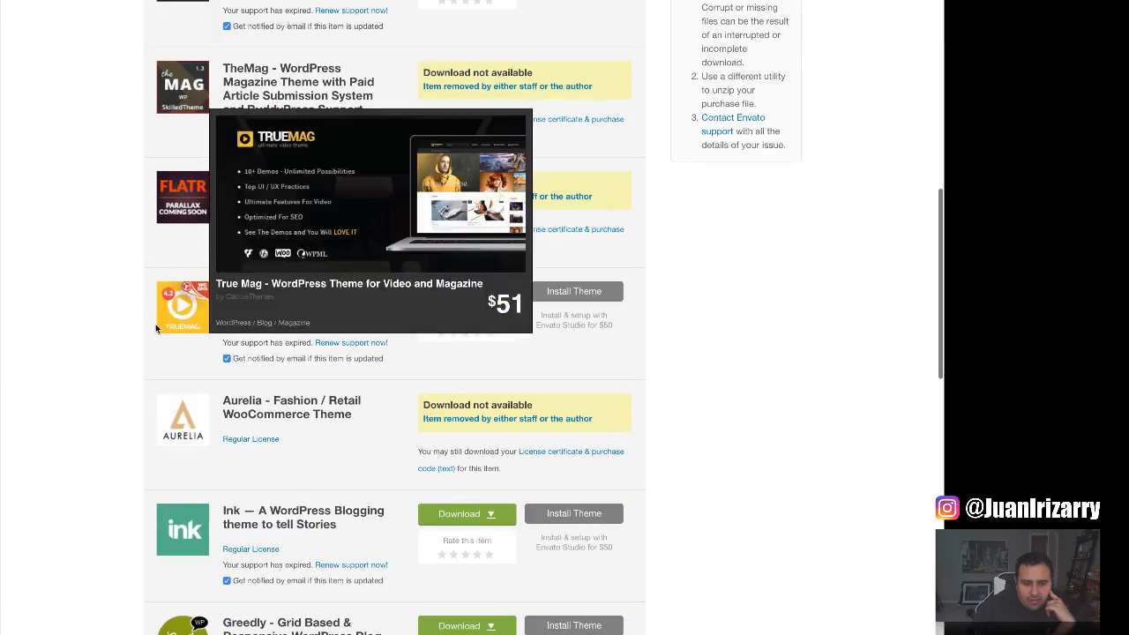
scroll(113, 319, down, 2)
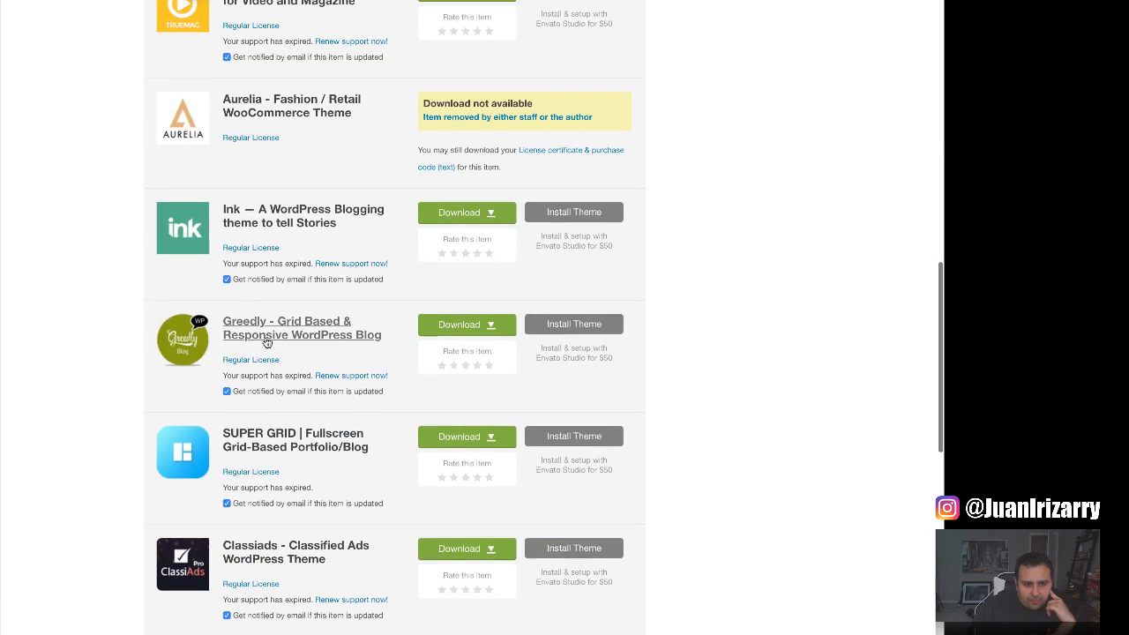
mouse_move(205, 223)
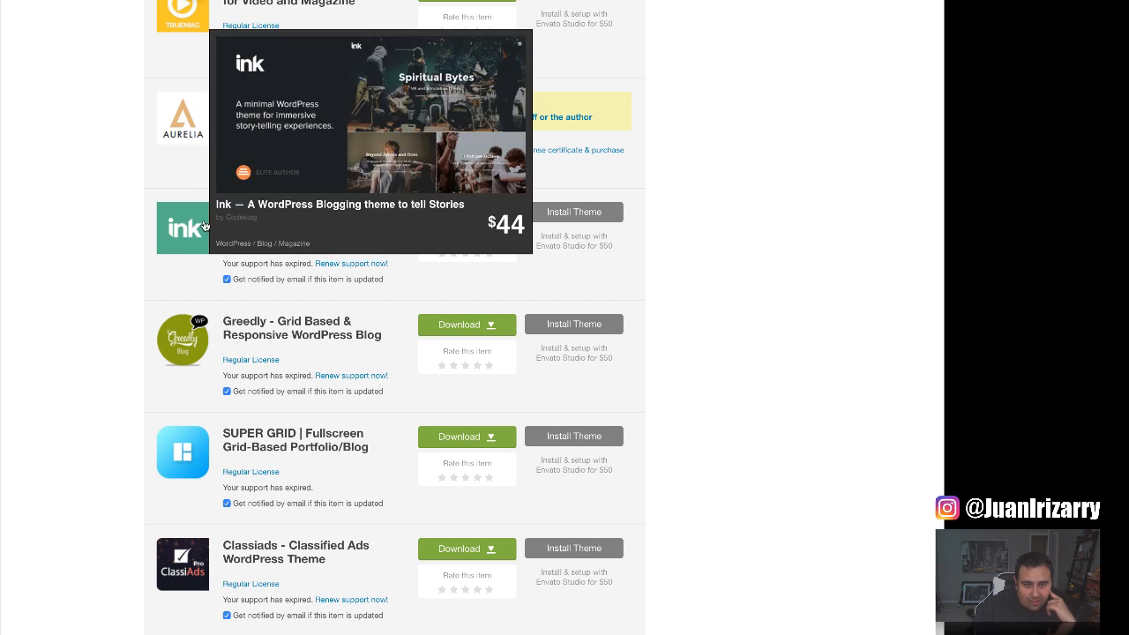
click(203, 226)
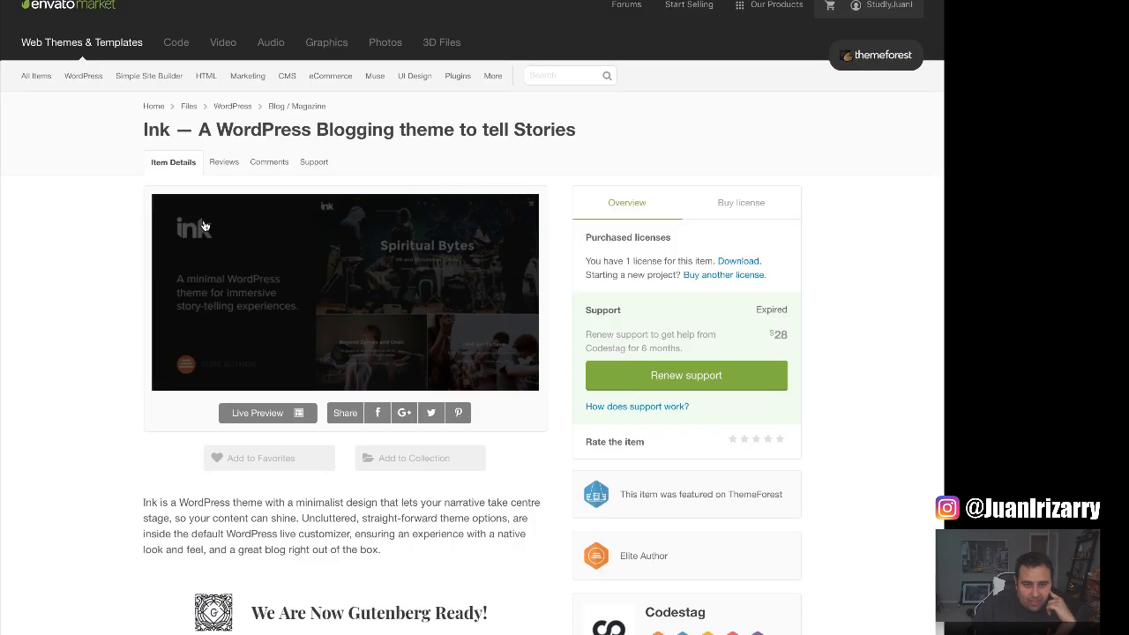
click(271, 416)
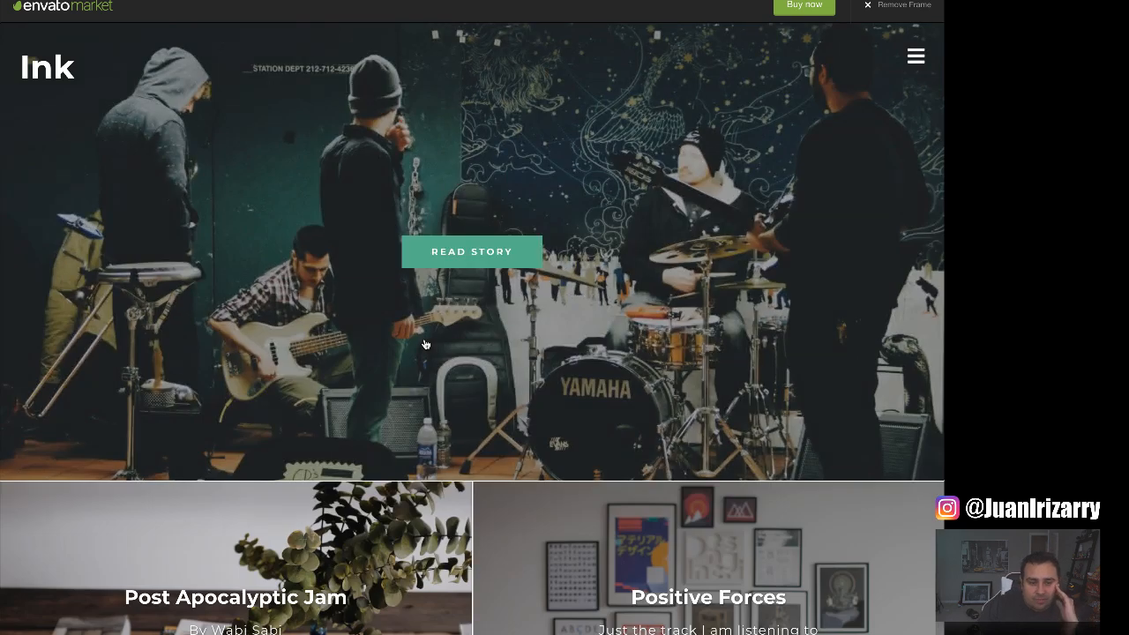
scroll(424, 343, down, 9)
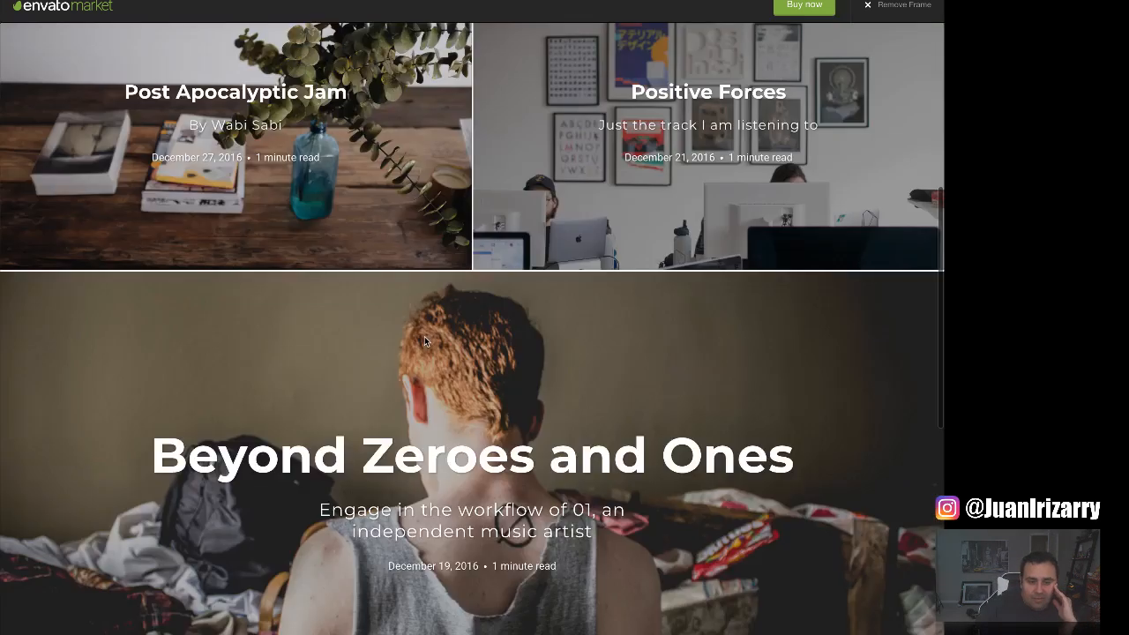
scroll(424, 340, down, 3)
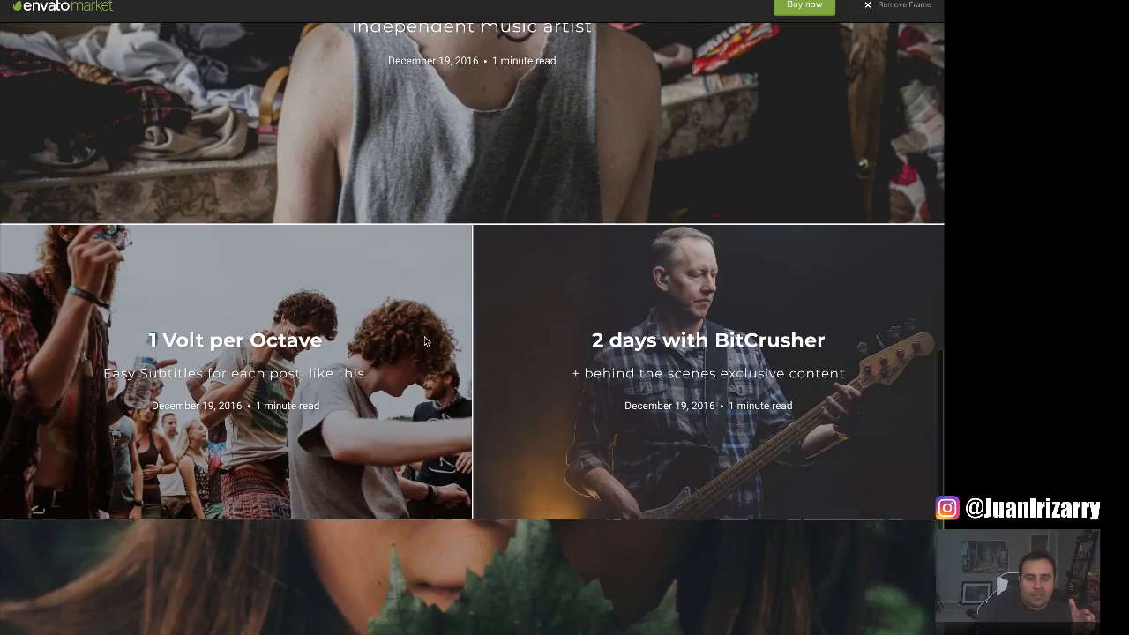
scroll(424, 341, down, 6)
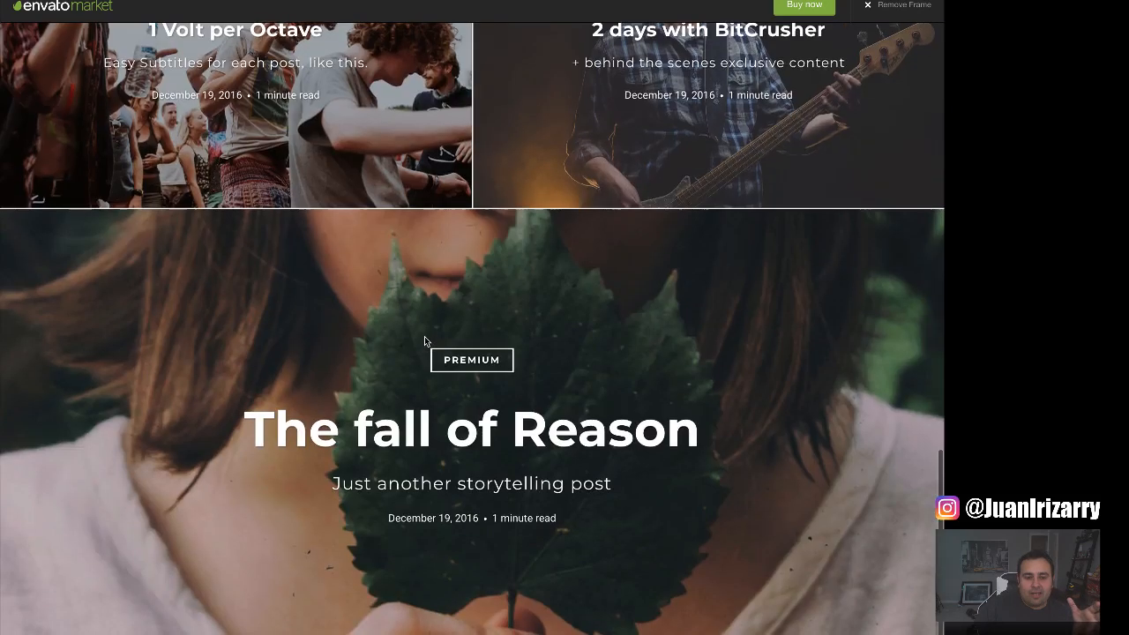
scroll(424, 341, up, 18)
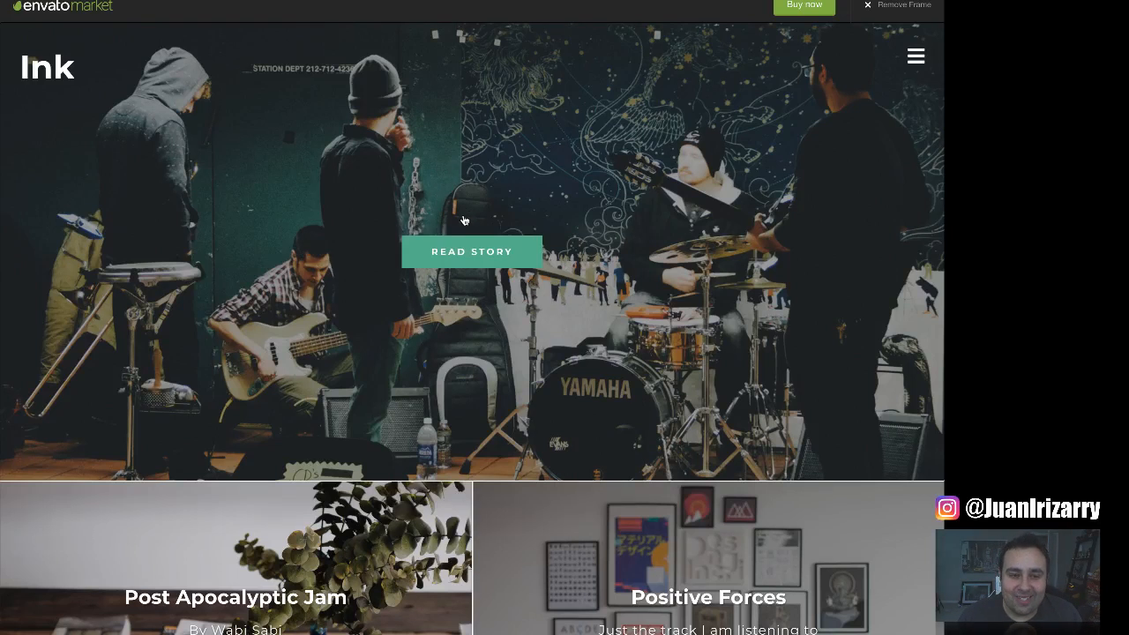
click(264, 2)
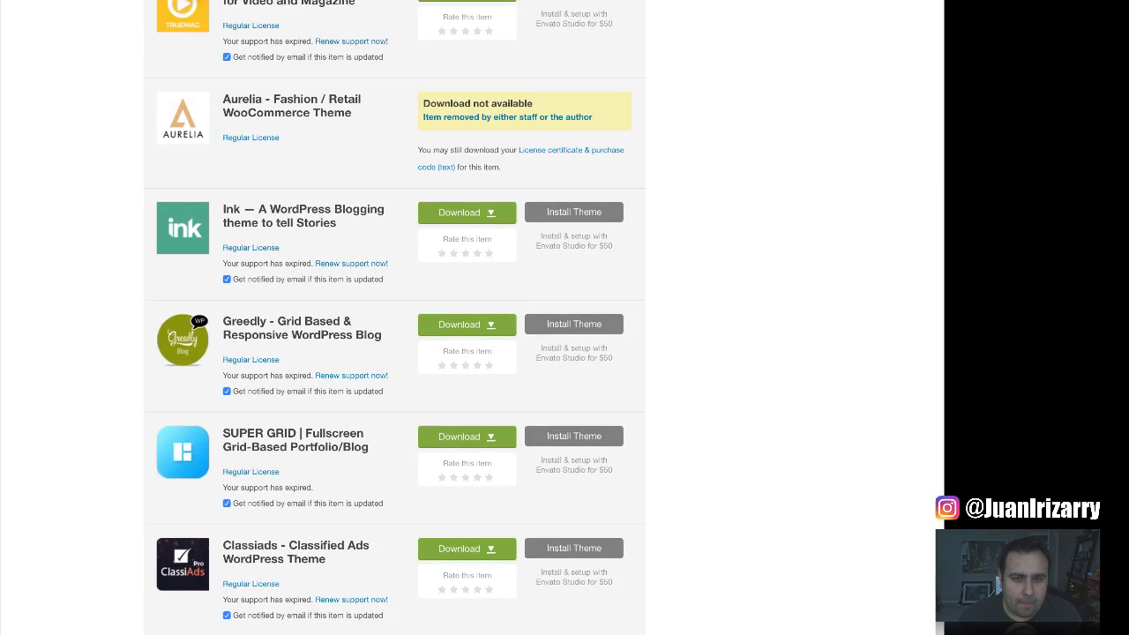
Show the Ink theme's download options, then check the WordPress 5.0.1 welcome page.
click(477, 216)
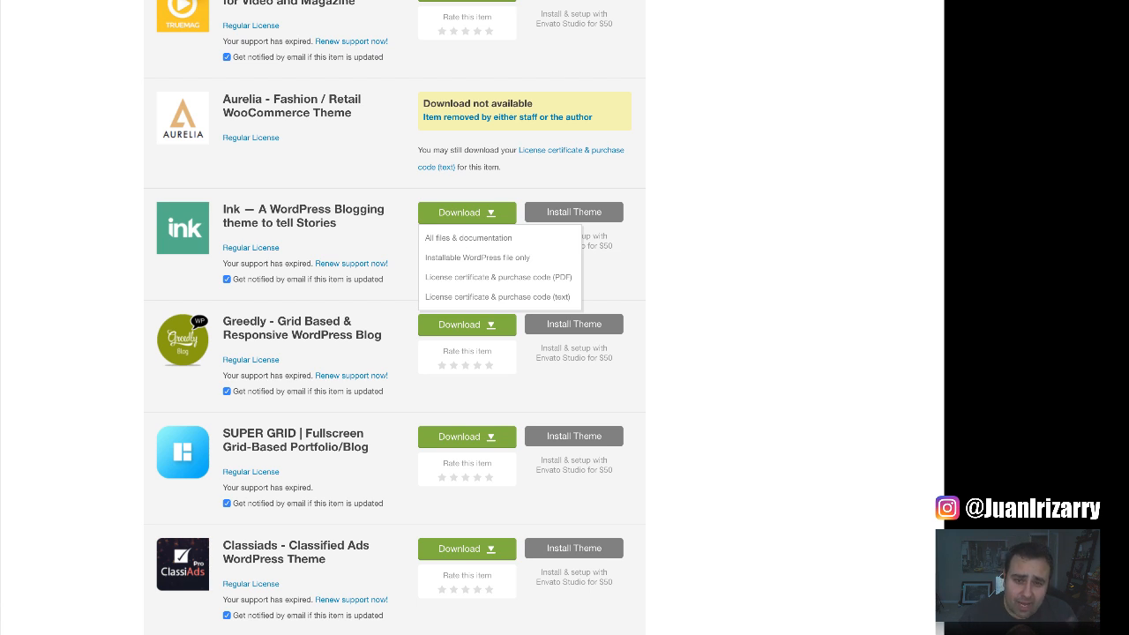
scroll(788, 393, down, 2)
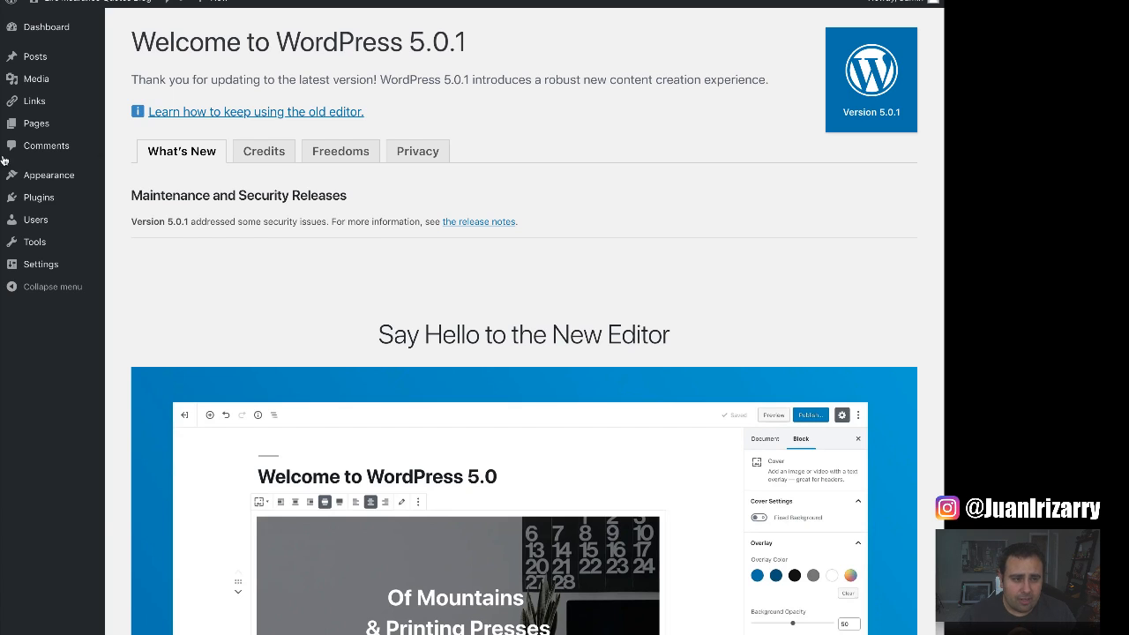
Go to Appearance > Themes to list the installed themes, with Twenty Nineteen active.
mouse_move(61, 184)
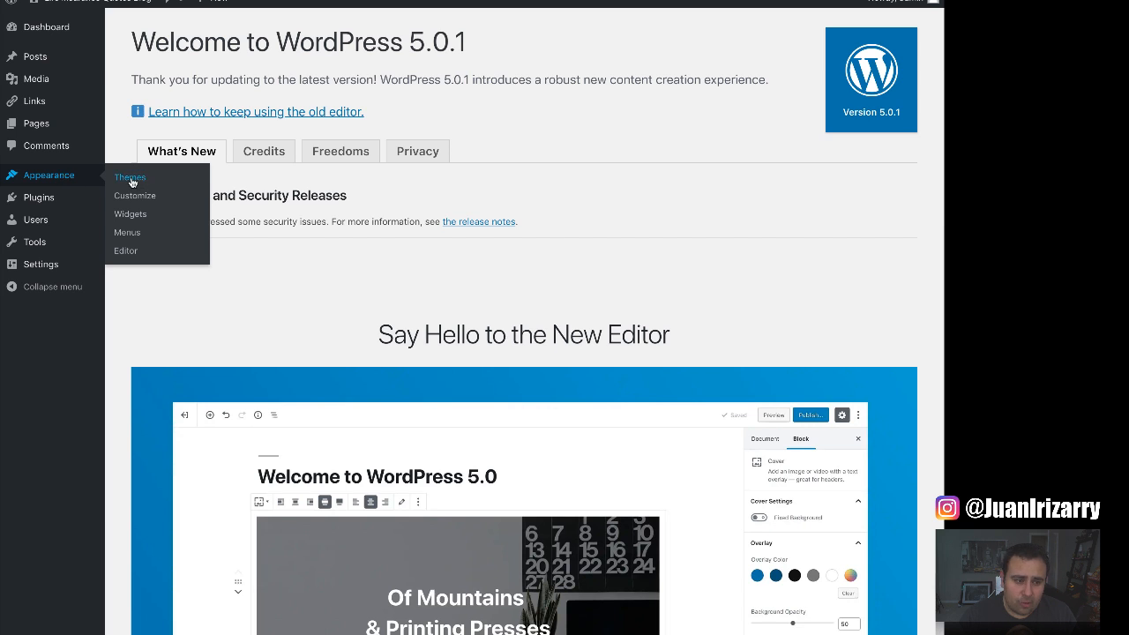
click(160, 181)
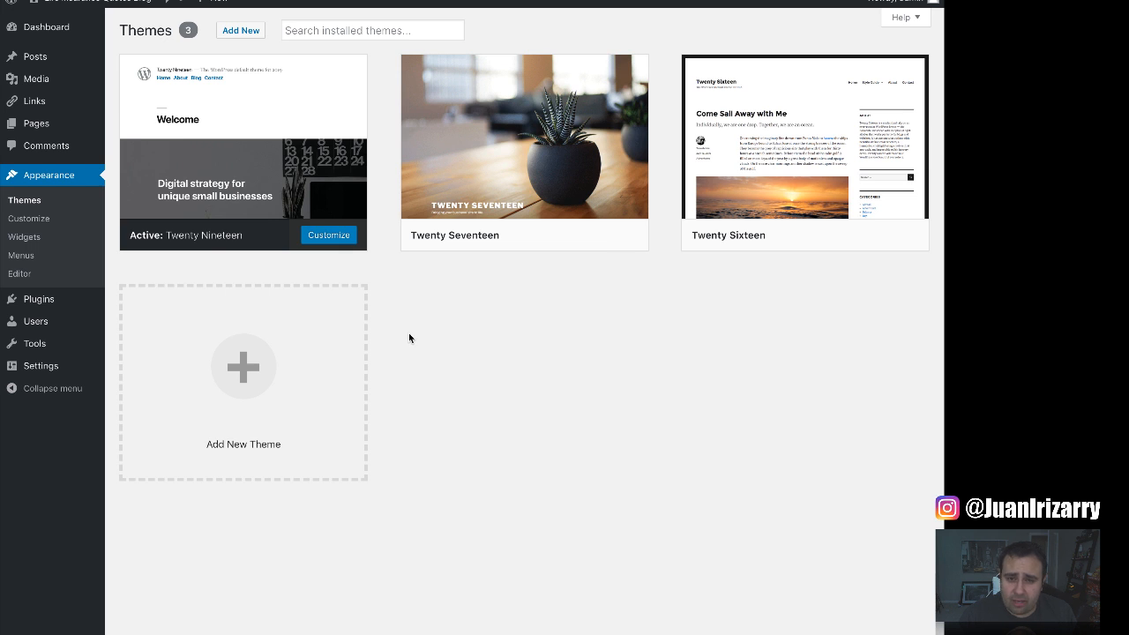
Start adding a new theme and reveal the Upload Theme form for a .zip file.
click(243, 379)
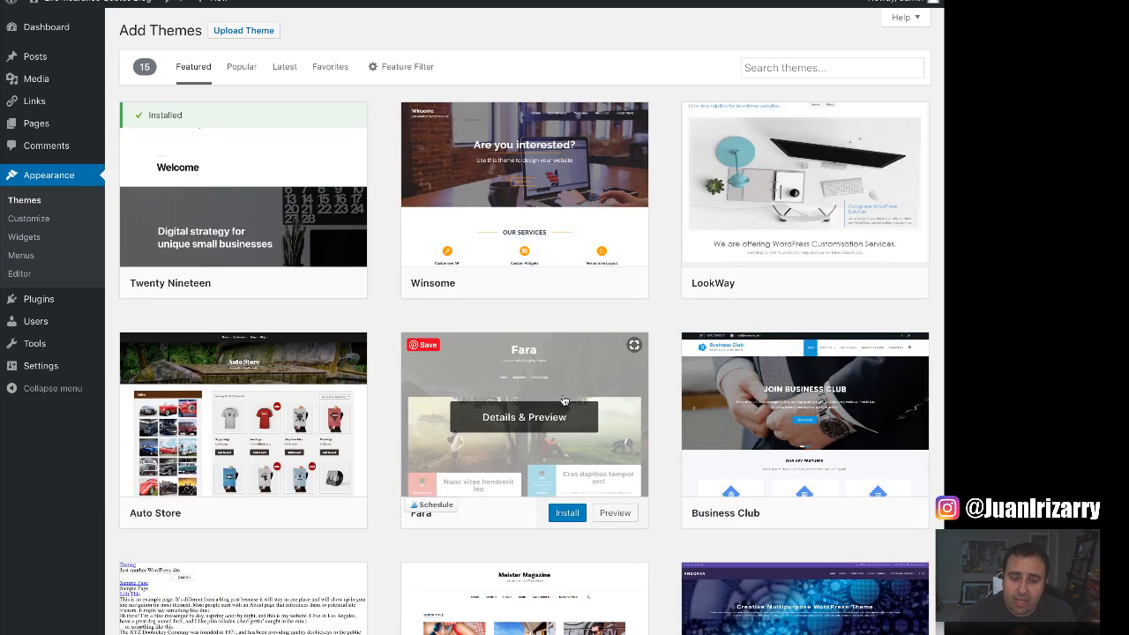
scroll(558, 396, down, 3)
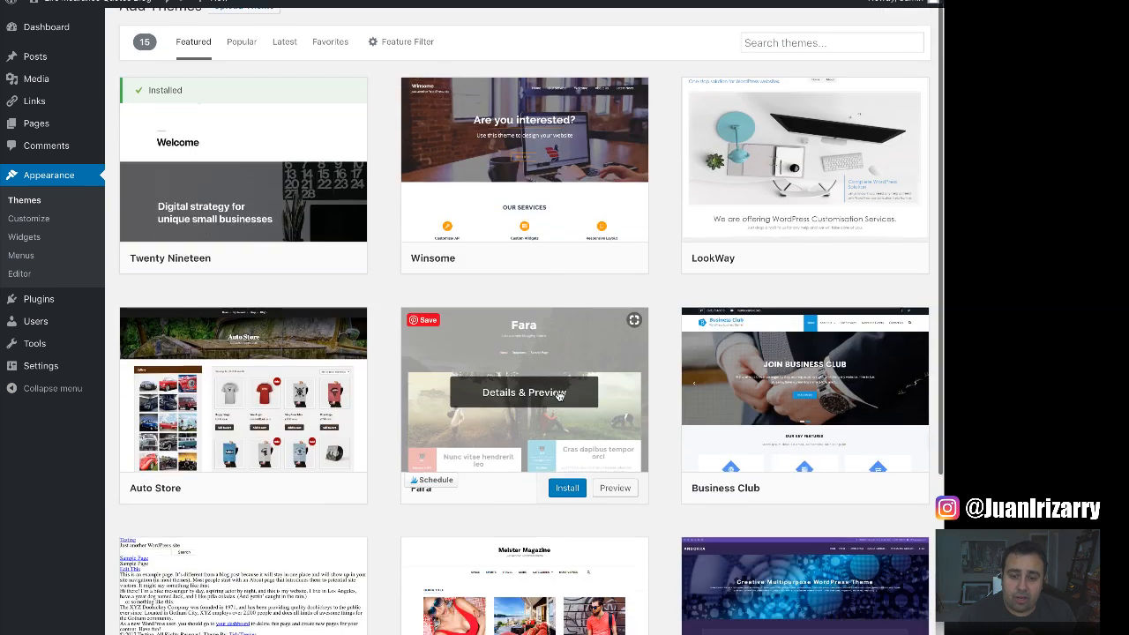
scroll(557, 396, down, 1)
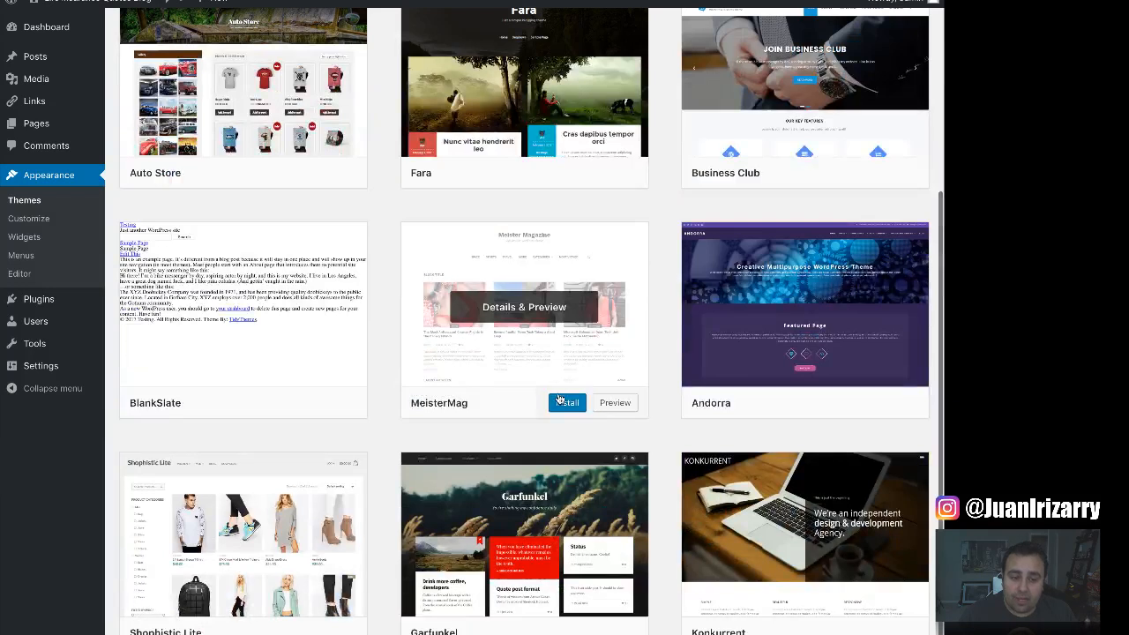
scroll(560, 394, down, 2)
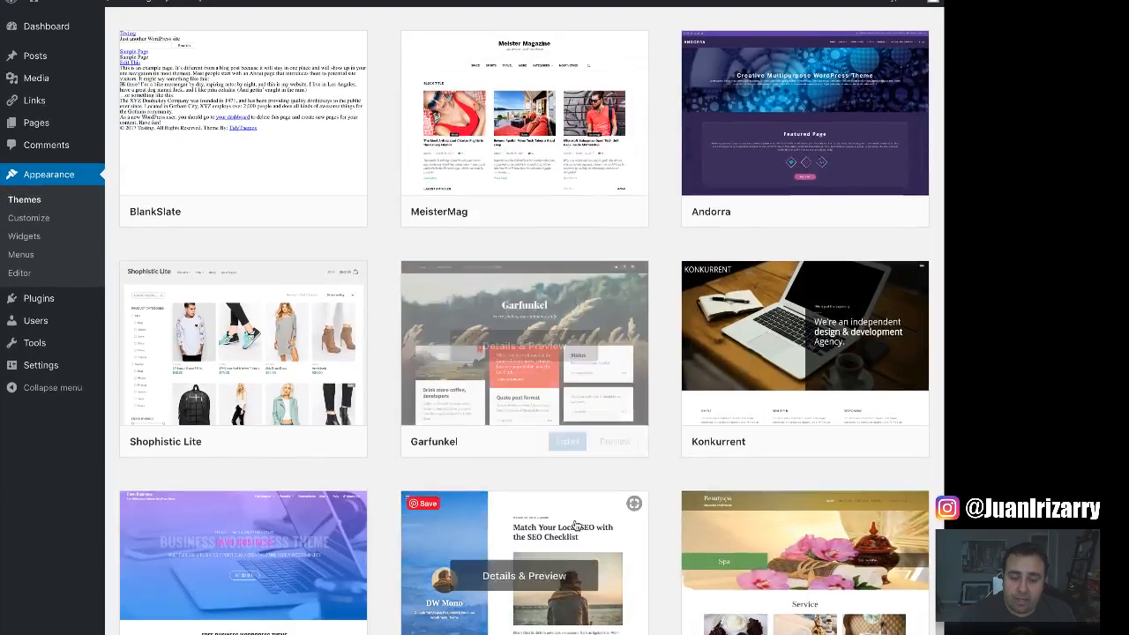
scroll(577, 524, up, 5)
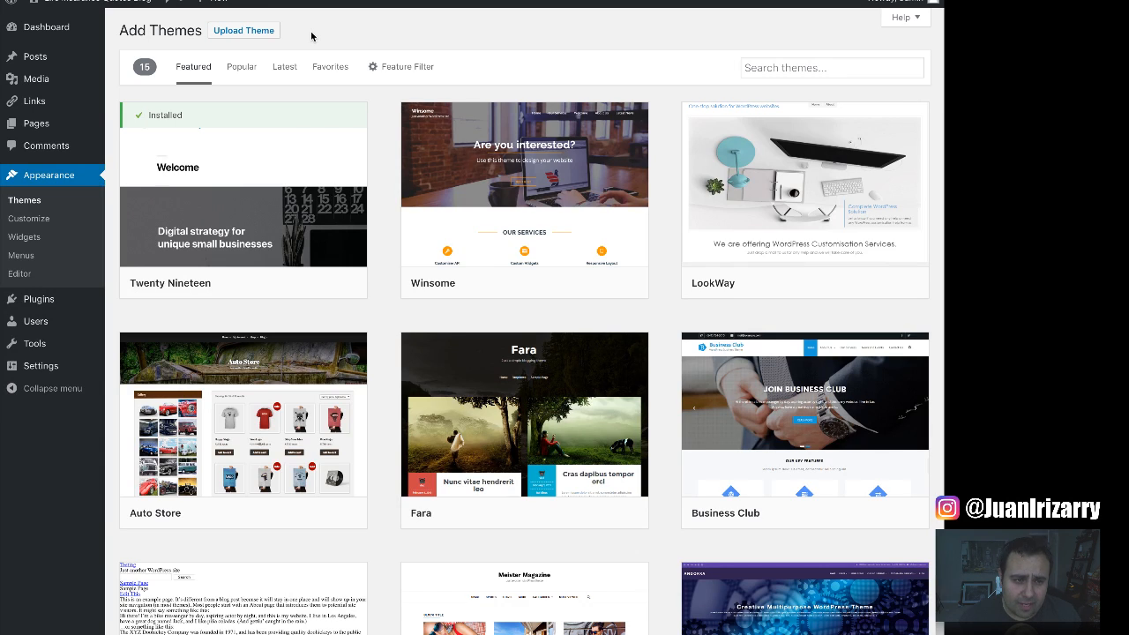
click(250, 35)
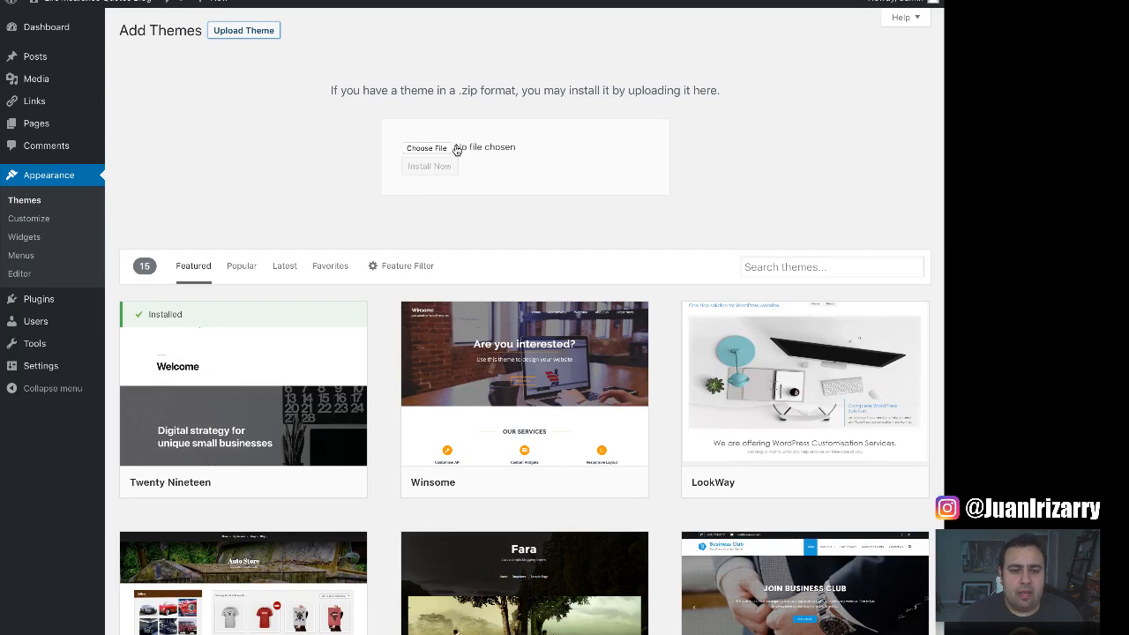
Choose ink.zip as the theme file and install it.
click(426, 148)
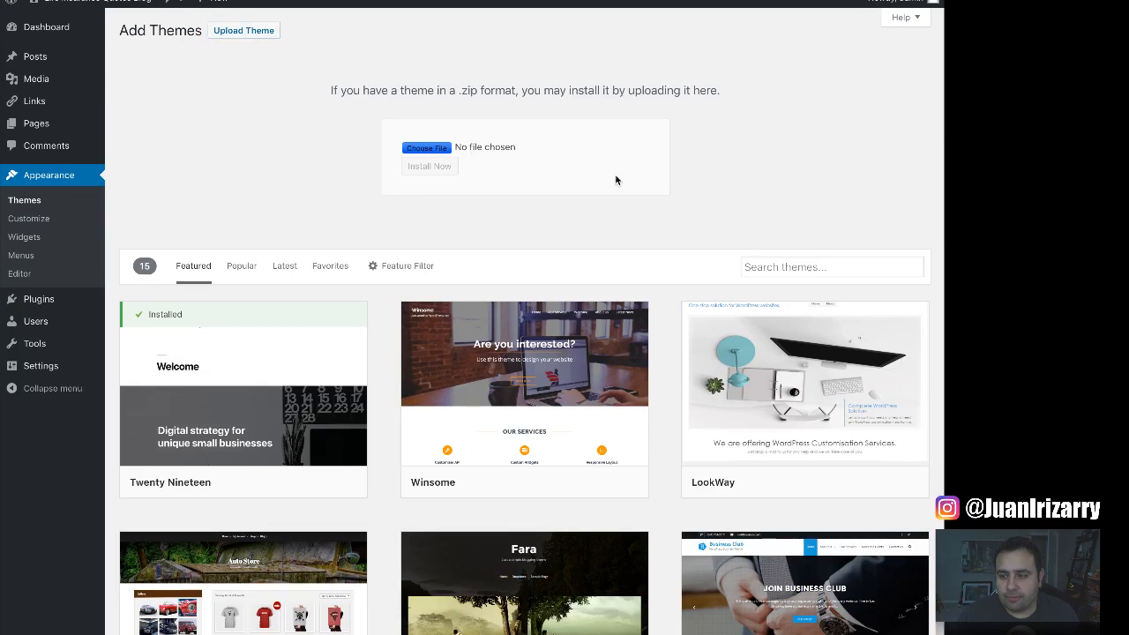
click(645, 181)
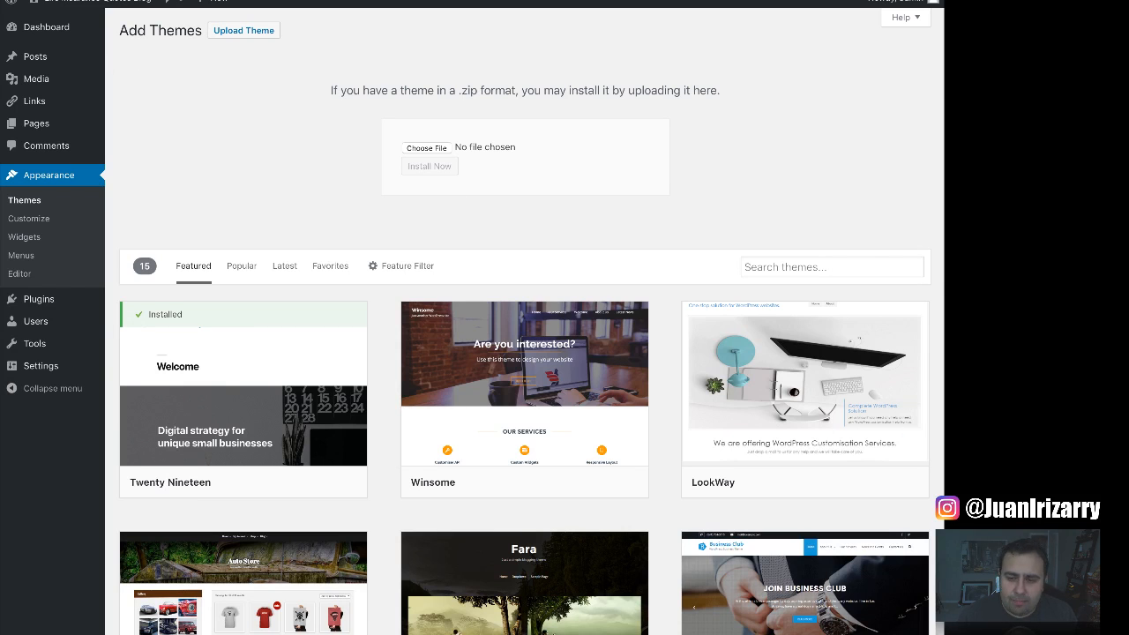
click(929, 384)
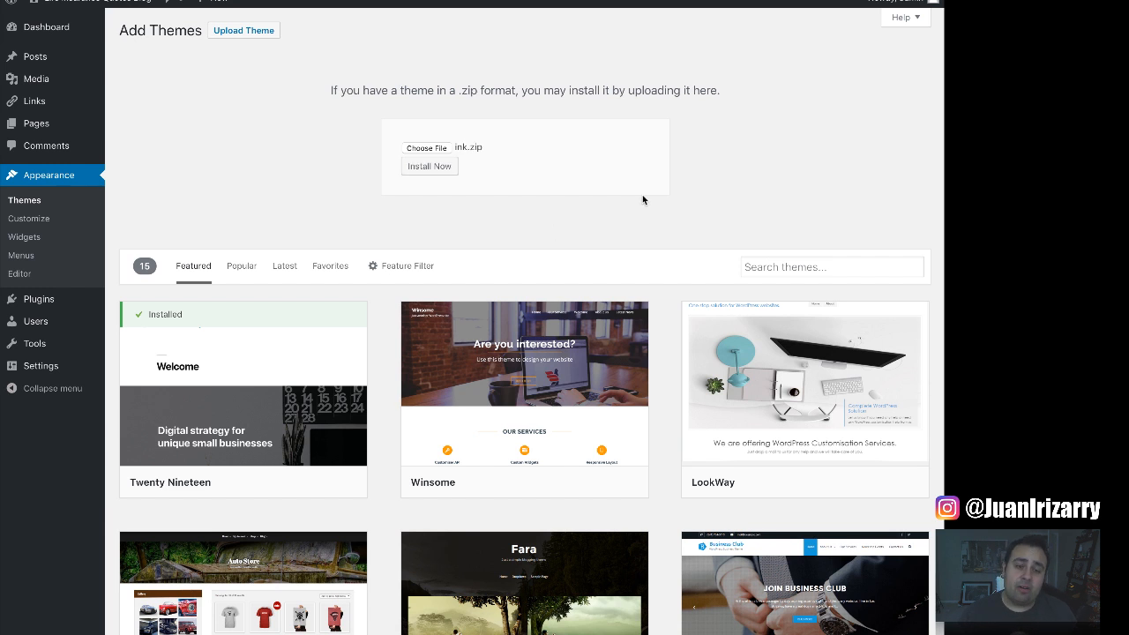
click(428, 169)
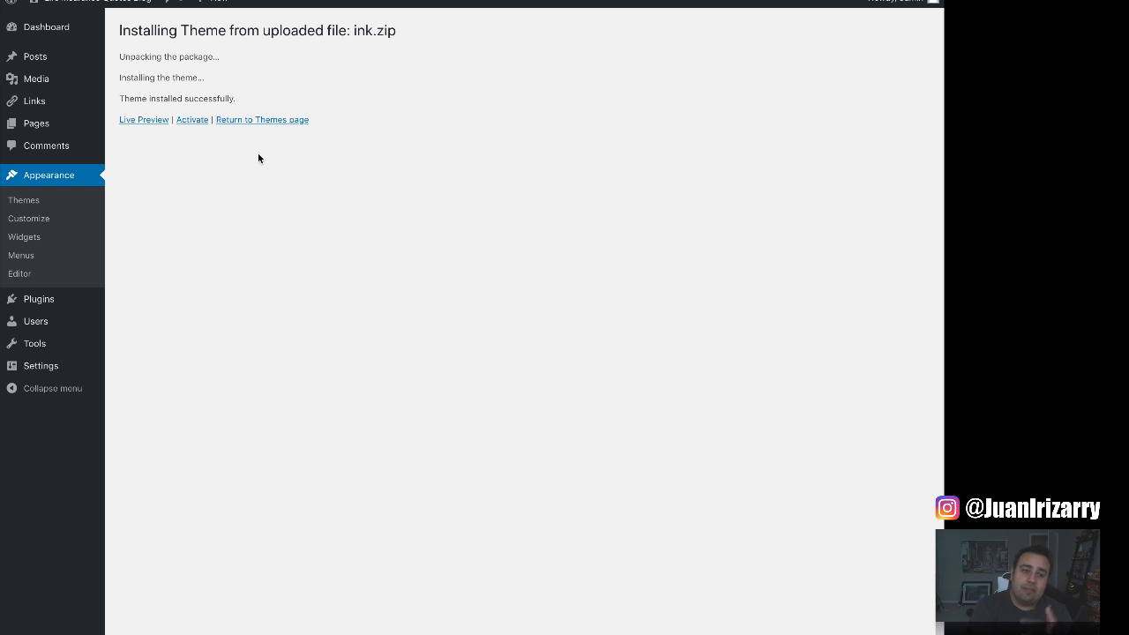
Activate the newly installed Ink theme.
click(192, 120)
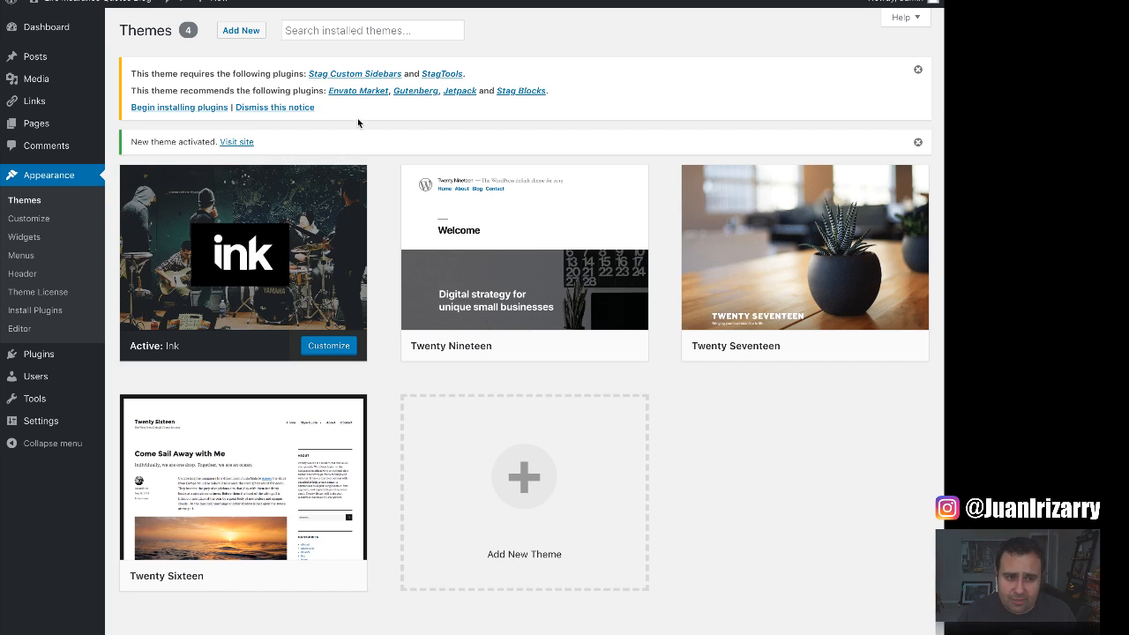
Bulk-install all six Ink plugins, from Stag Custom Sidebars to Stag Blocks.
click(187, 111)
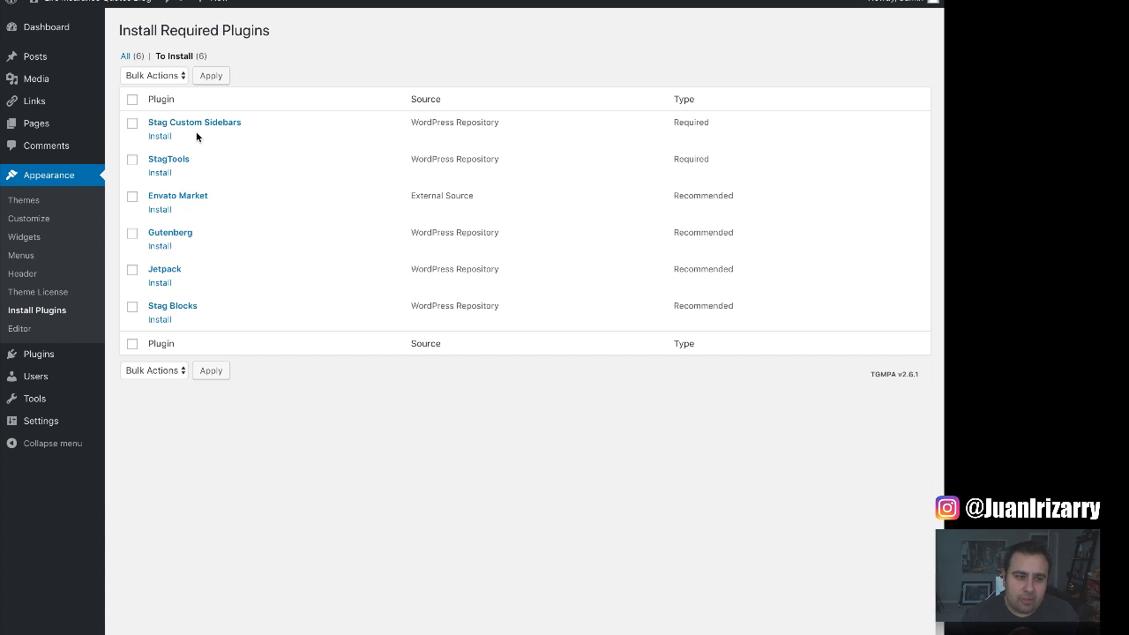
click(132, 100)
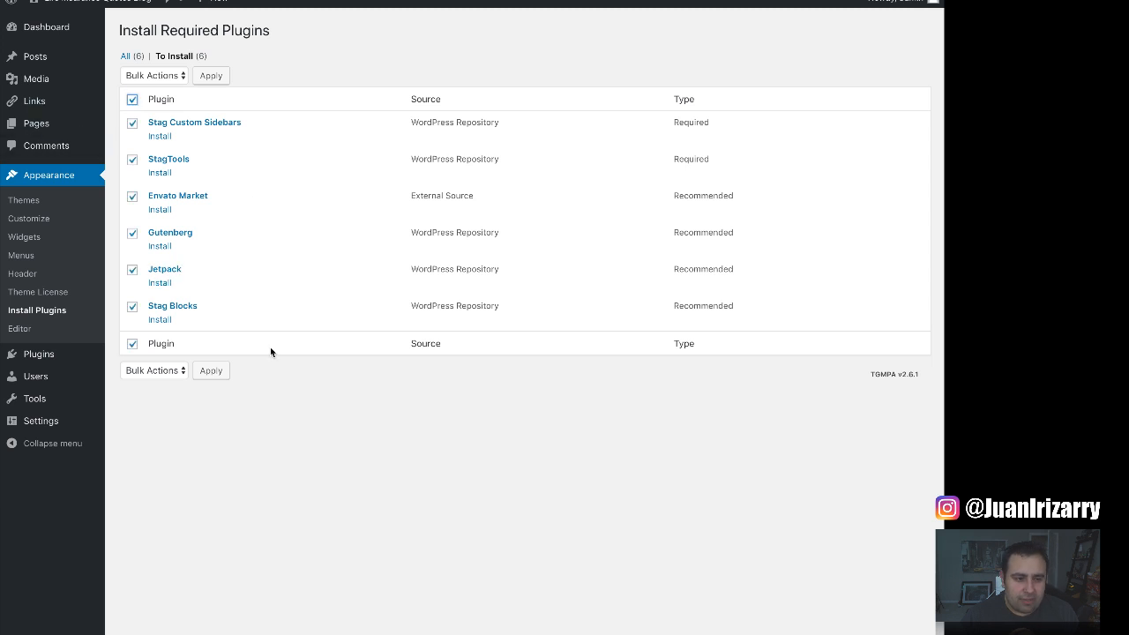
click(157, 78)
click(157, 88)
click(312, 68)
click(219, 77)
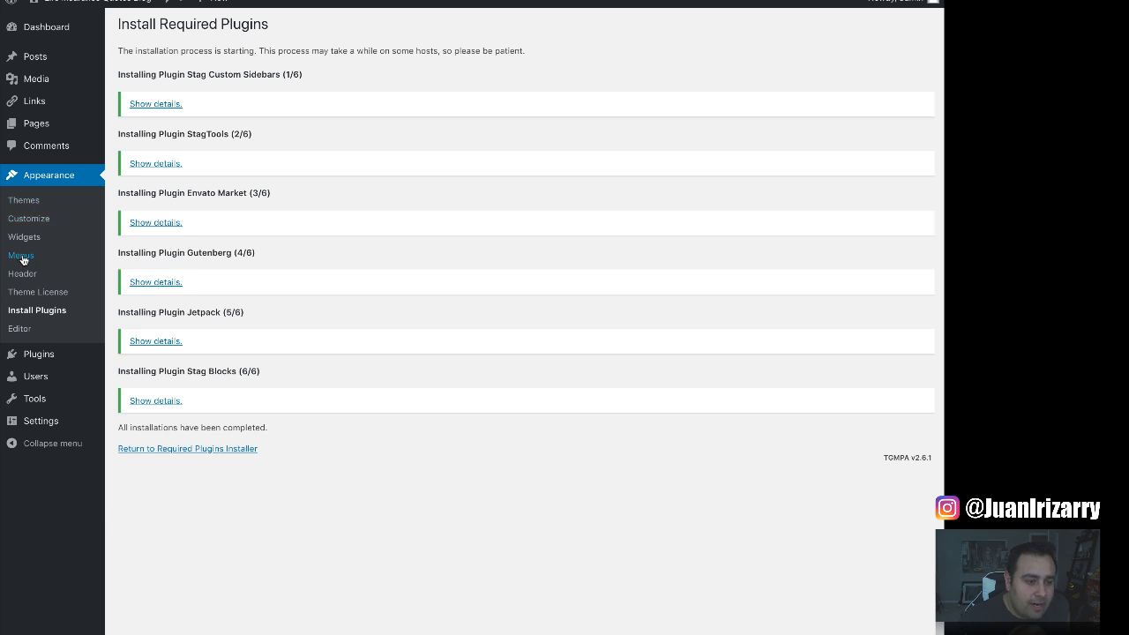
Bulk-activate all nine installed plugins, including Jetpack, Gutenberg and the Stag plugins.
mouse_move(43, 357)
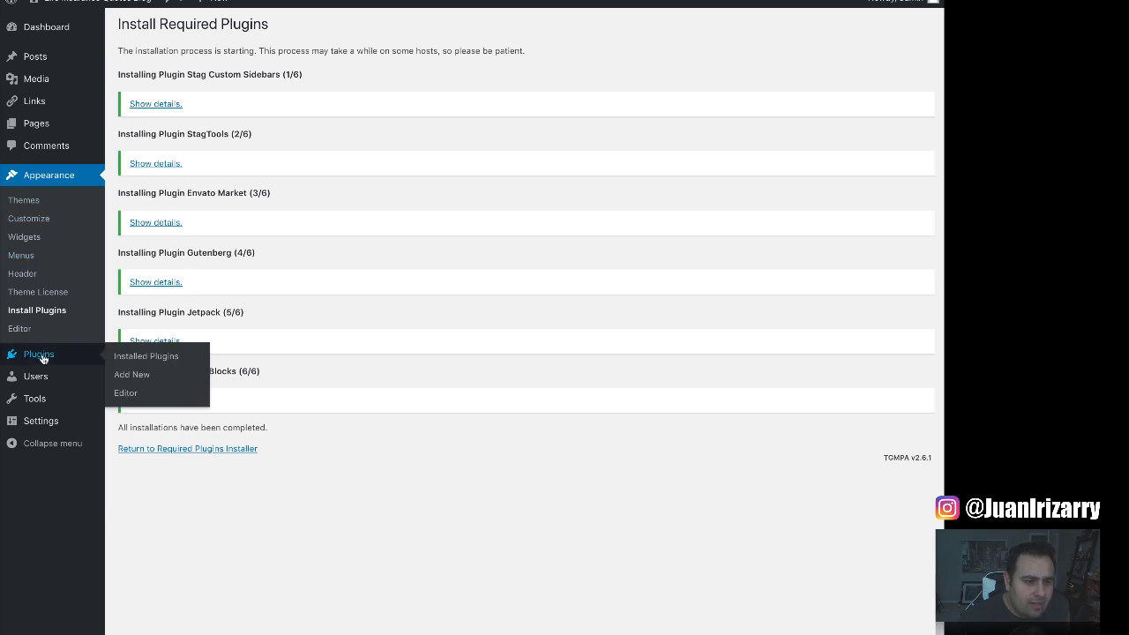
click(135, 358)
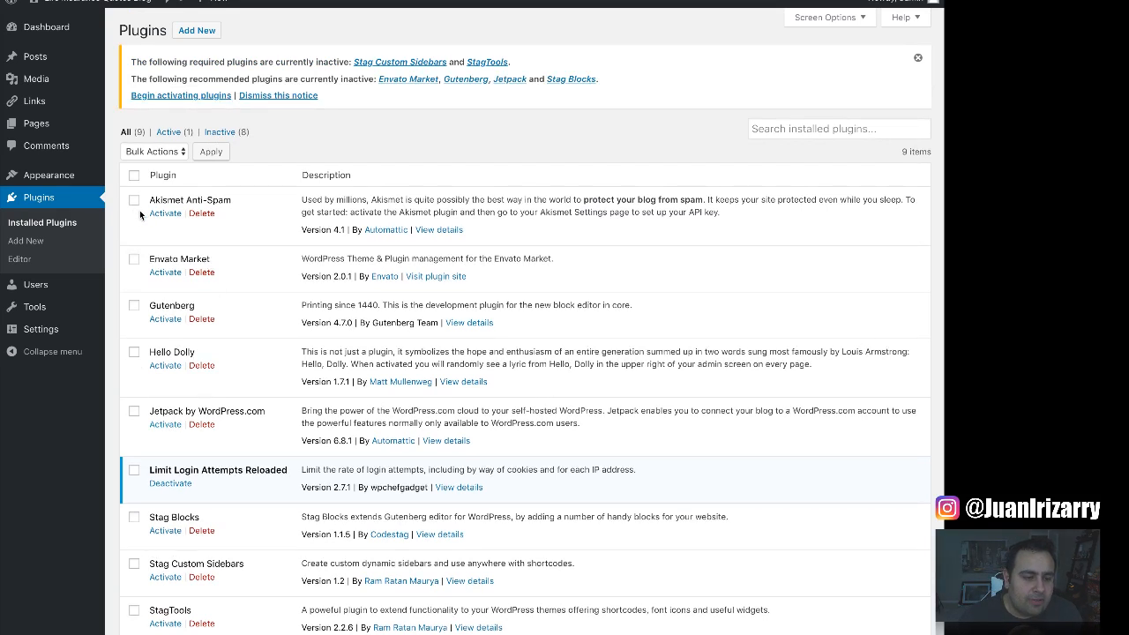
click(134, 174)
click(156, 158)
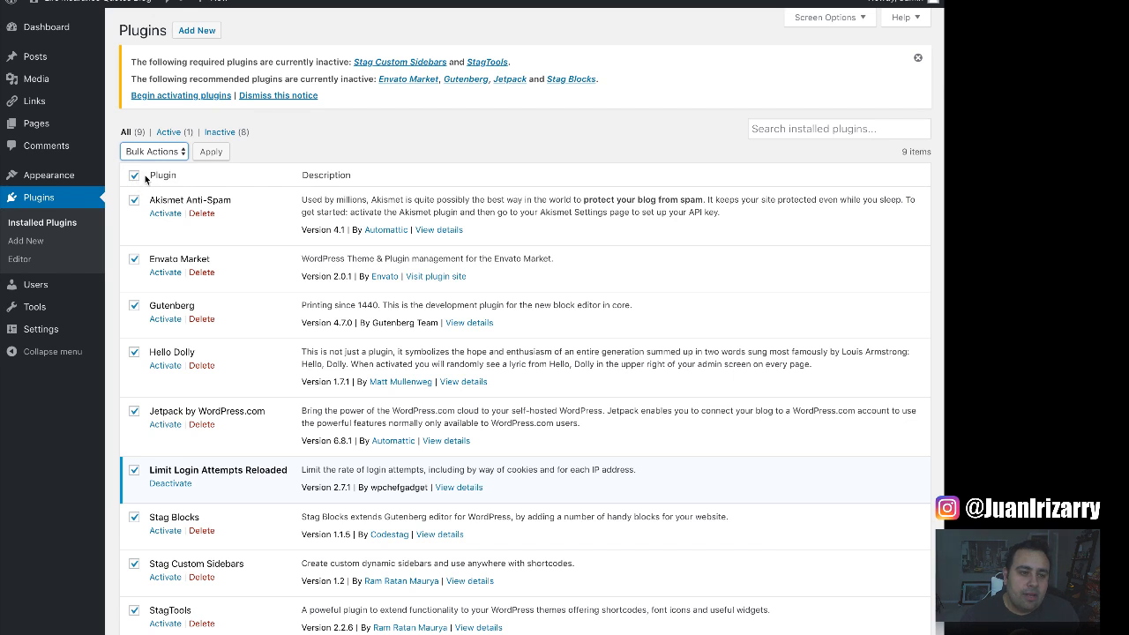
click(168, 153)
click(262, 169)
click(210, 154)
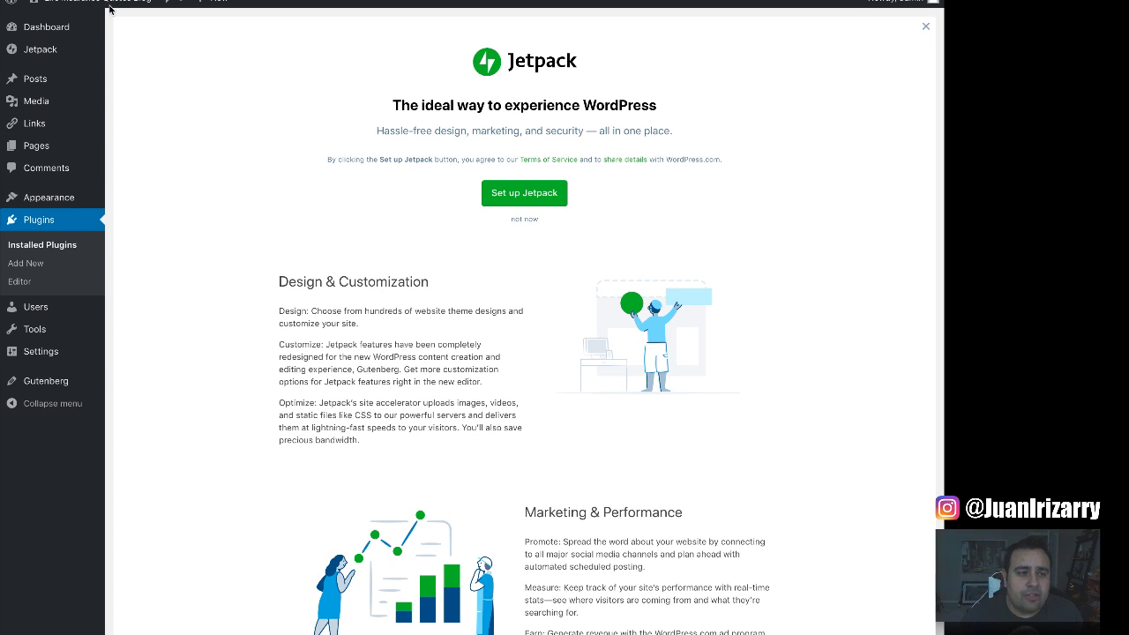
View the blog's front end with Ink, then go back to the Dashboard for a new post.
click(73, 21)
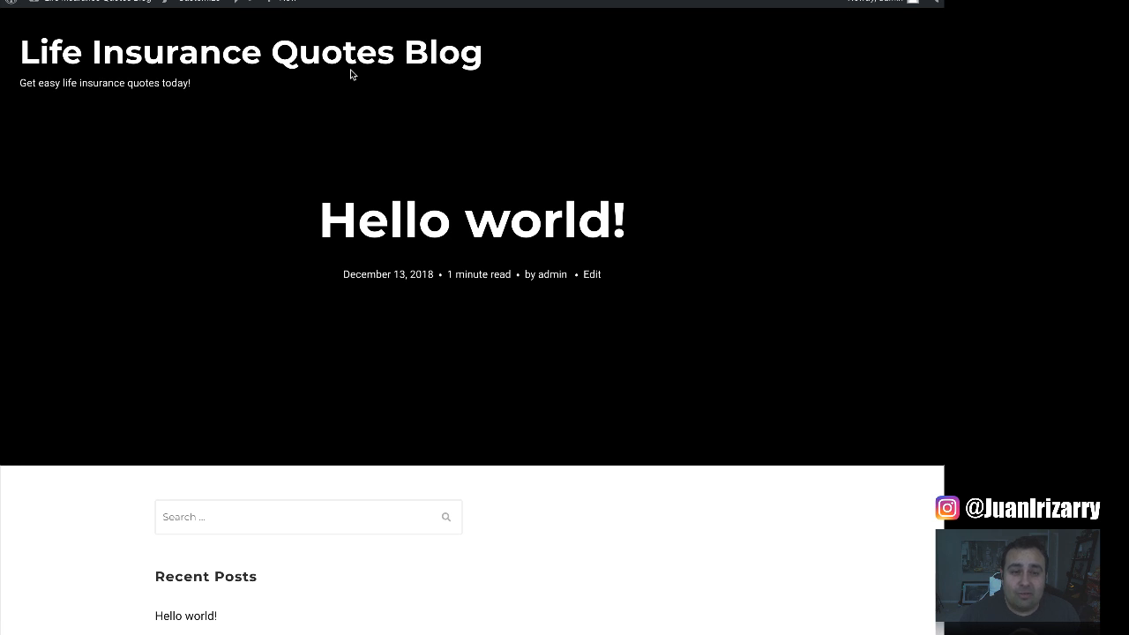
mouse_move(76, 3)
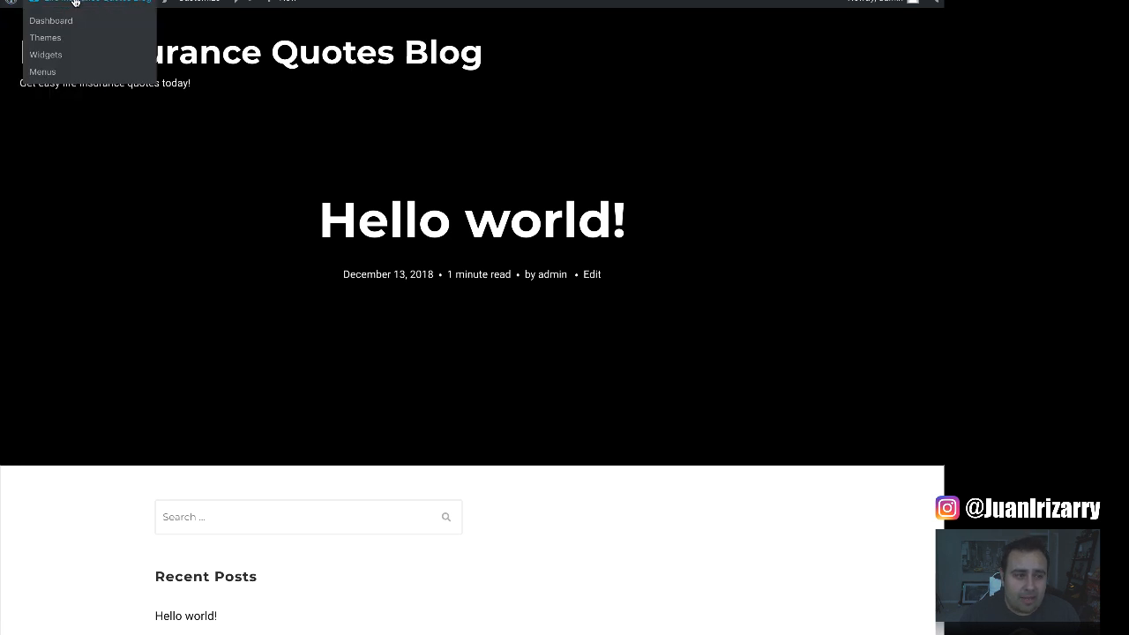
click(60, 21)
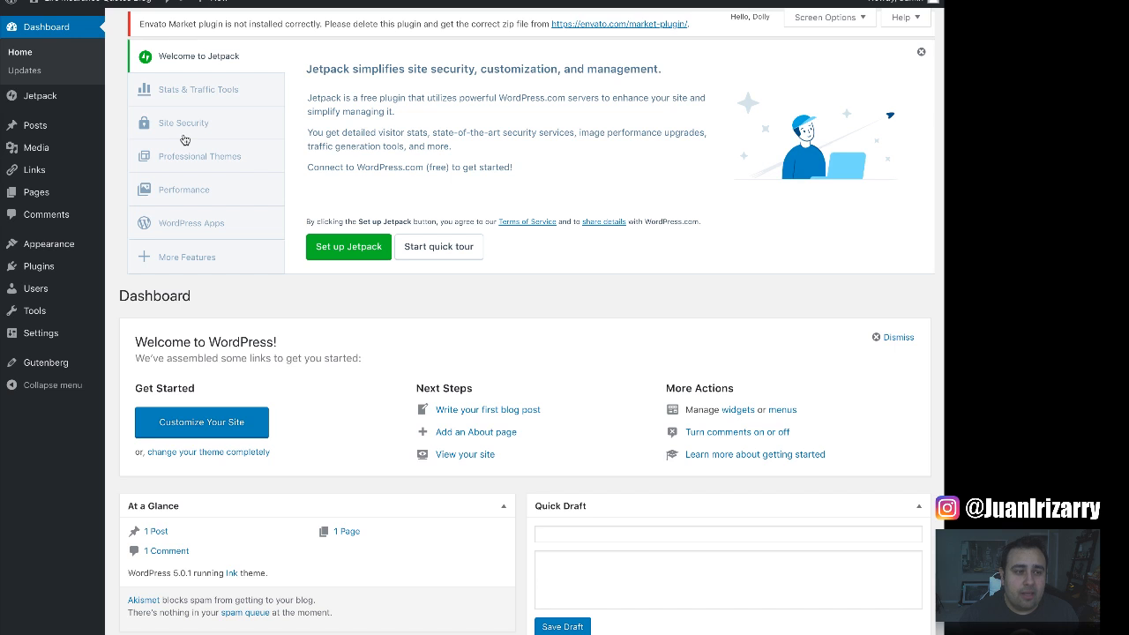
mouse_move(67, 133)
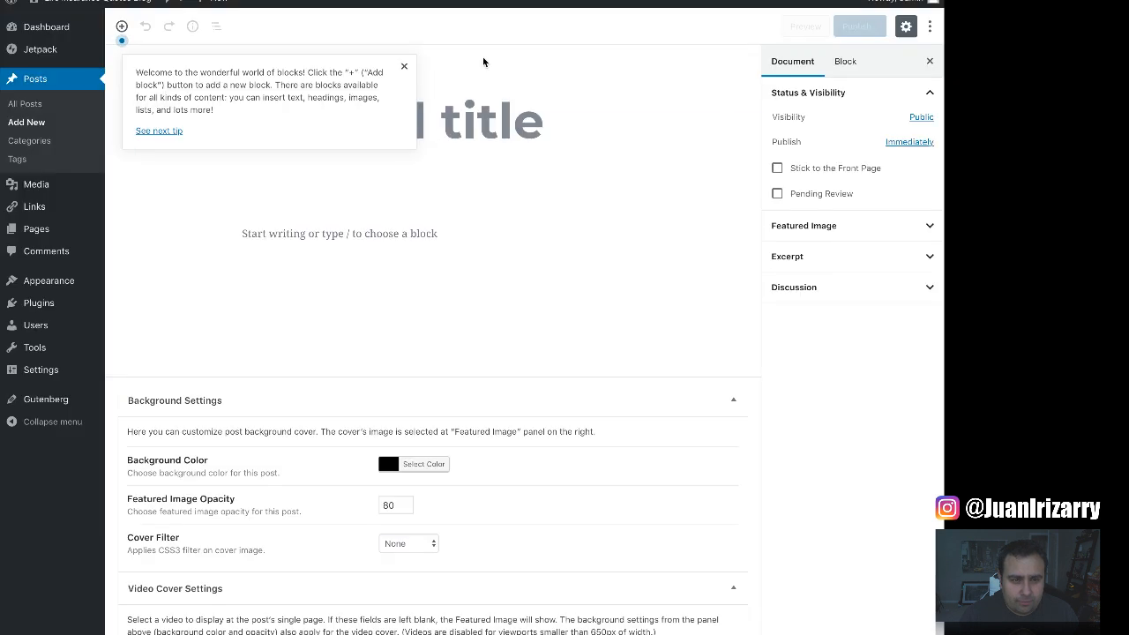
Title the post 'Welcome to our Blog.' and upload Staffing (3).png as its featured image.
click(404, 66)
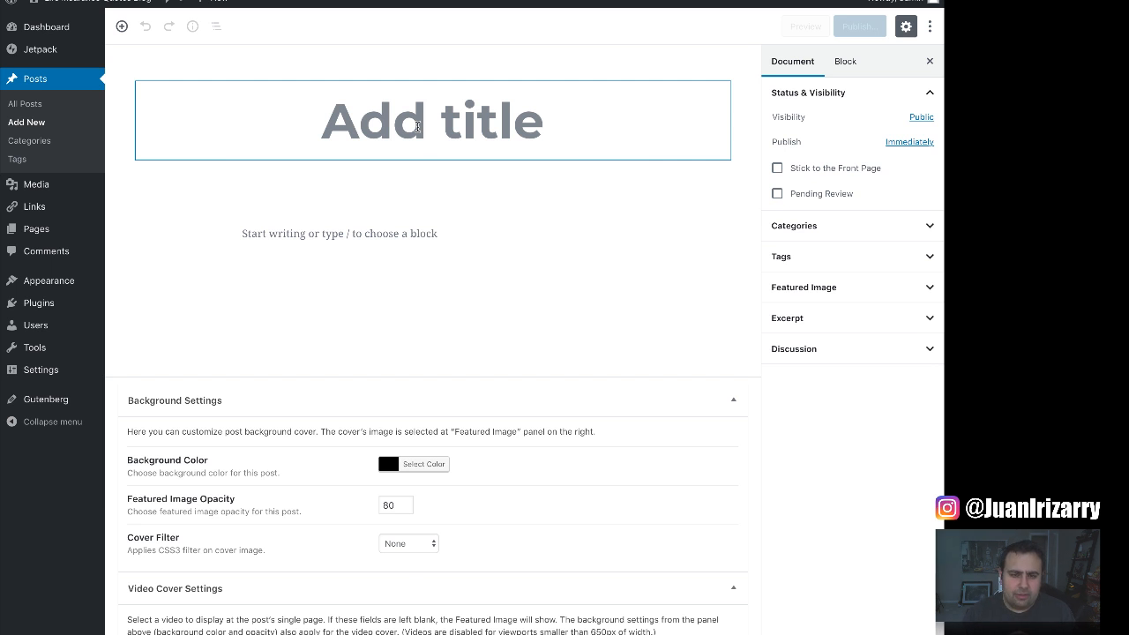
text(Welcome to our )
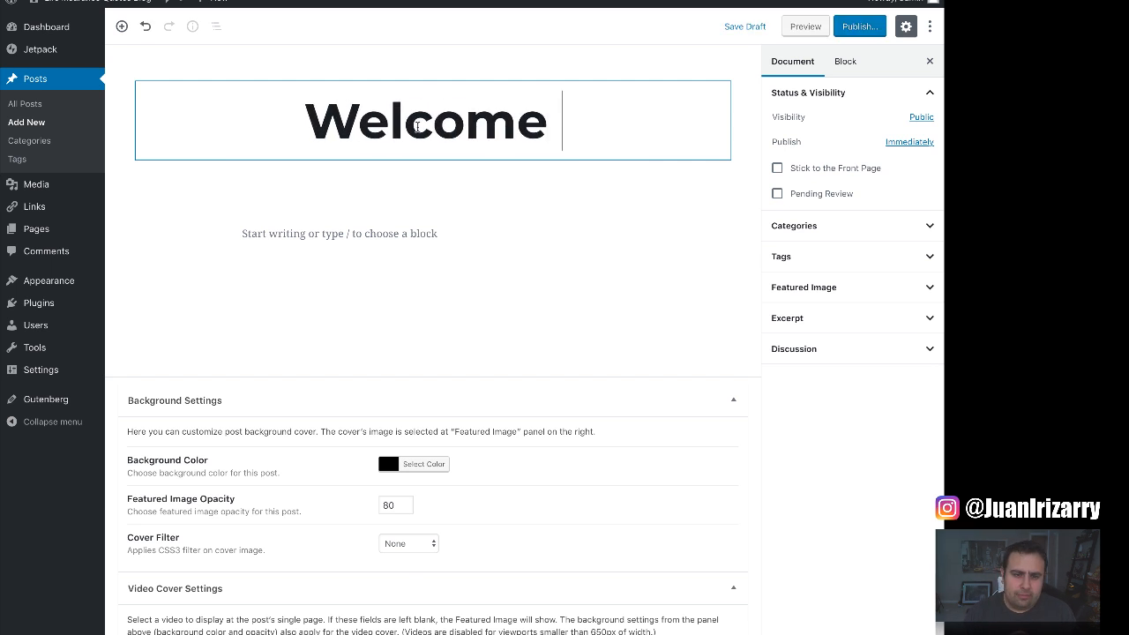
text(Bl)
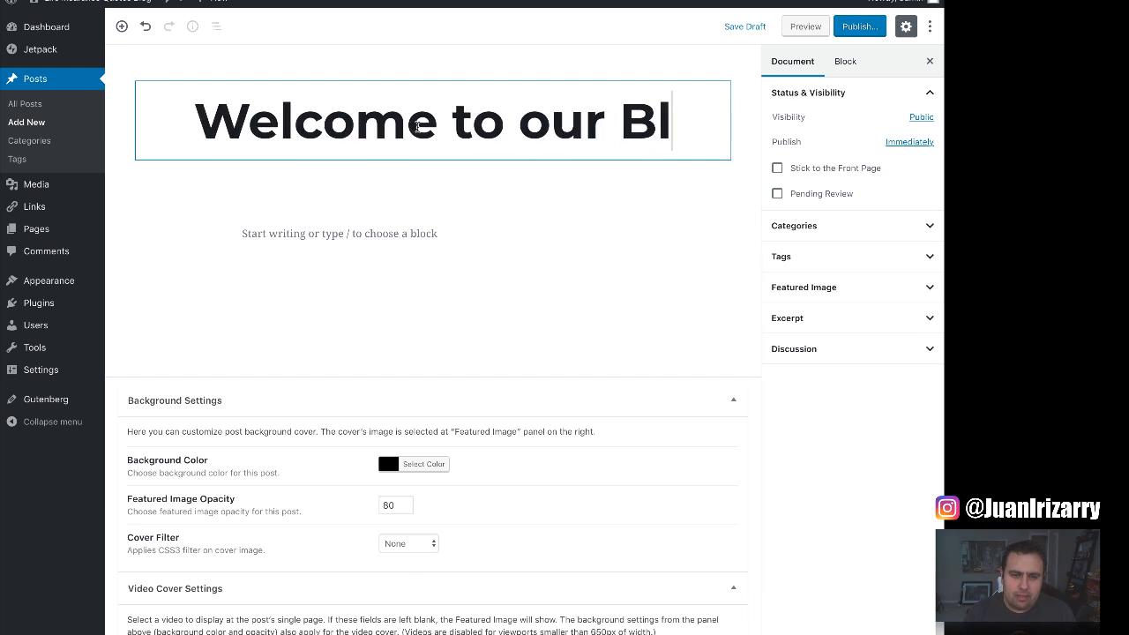
text(og.)
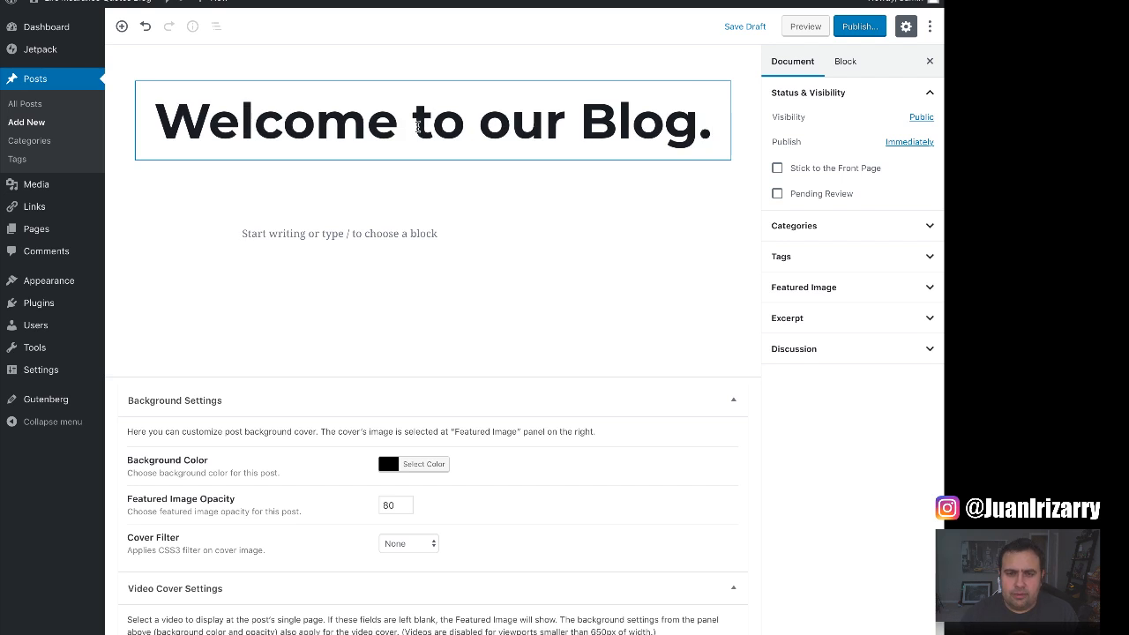
click(841, 290)
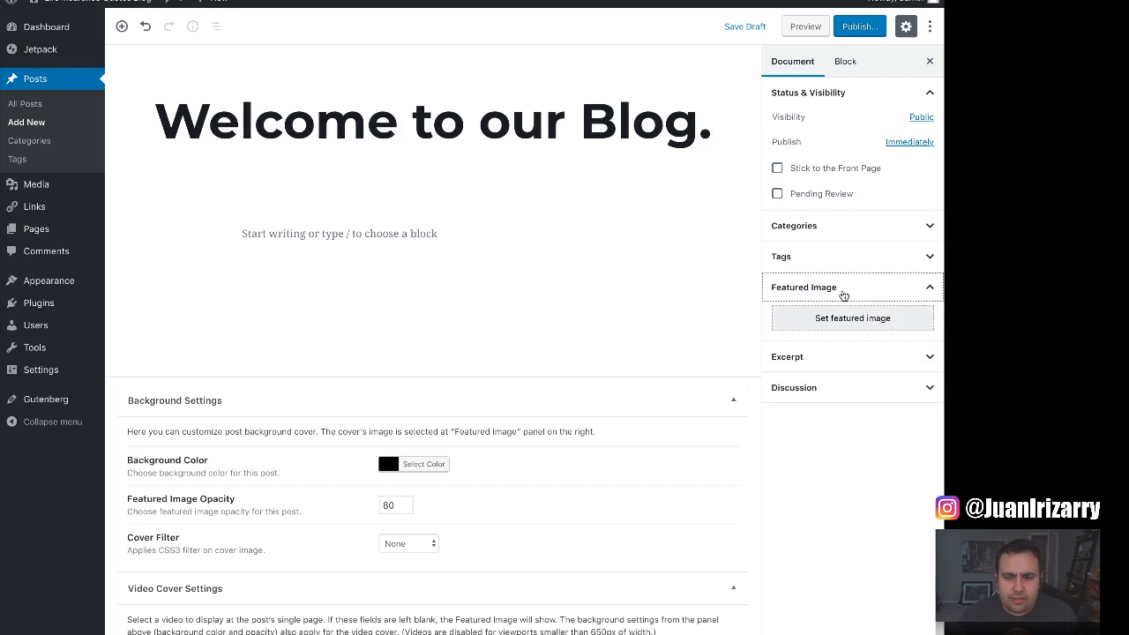
click(784, 319)
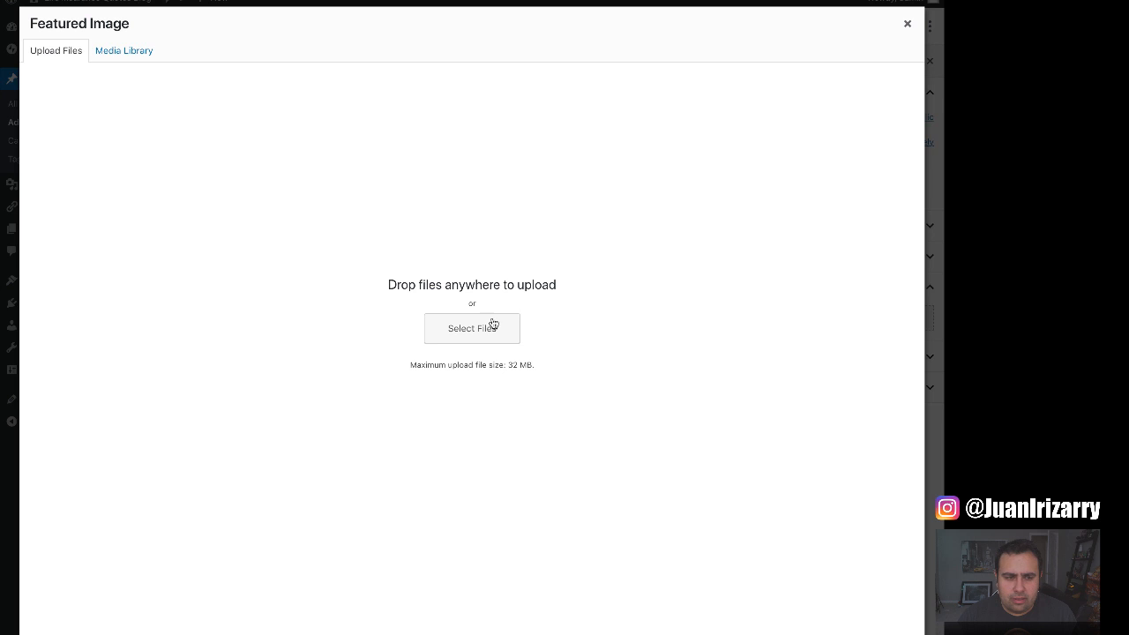
click(142, 56)
click(58, 53)
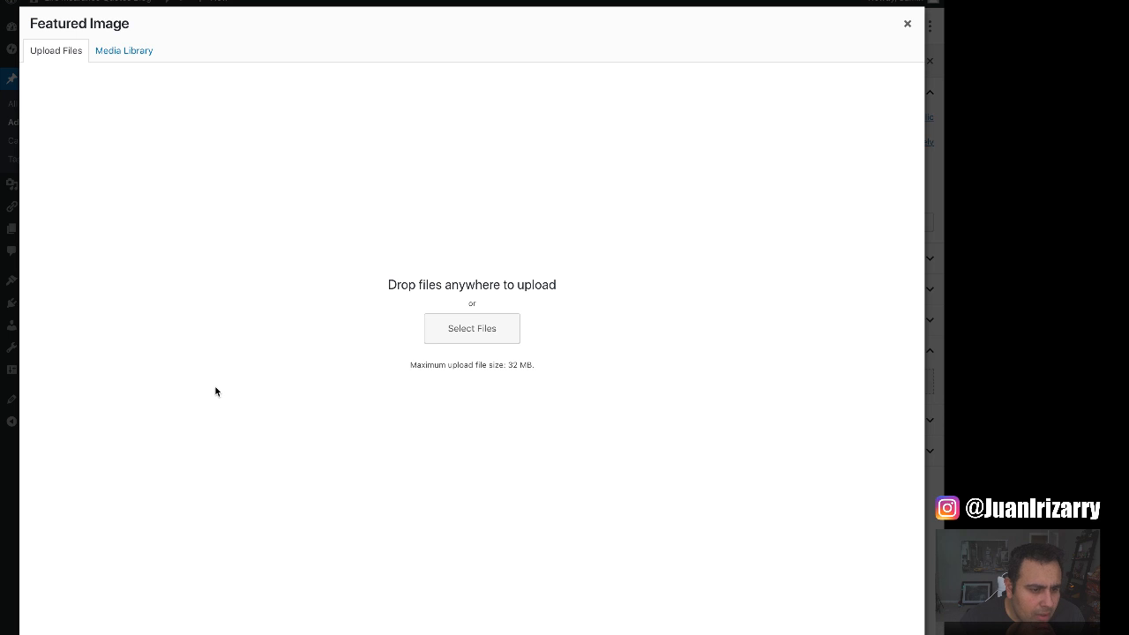
mouse_move(641, 378)
mouse_down()
mouse_move(607, 386)
mouse_move(621, 384)
mouse_up()
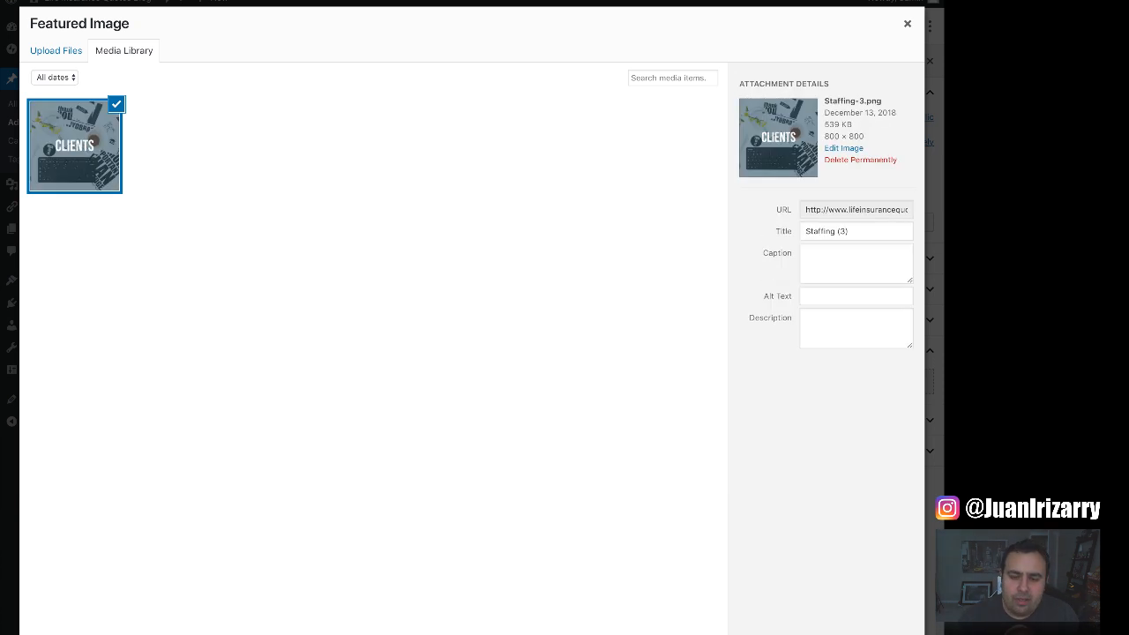
click(885, 634)
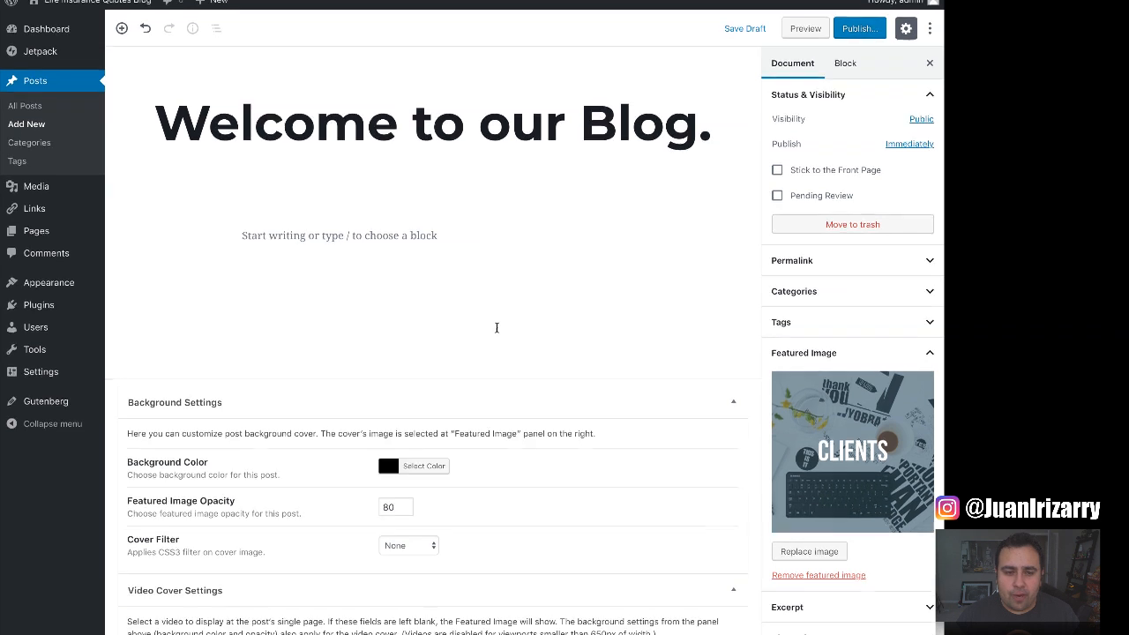
Add the paragraph 'Dummy test.', publish the post, and view it on the live blog.
click(399, 254)
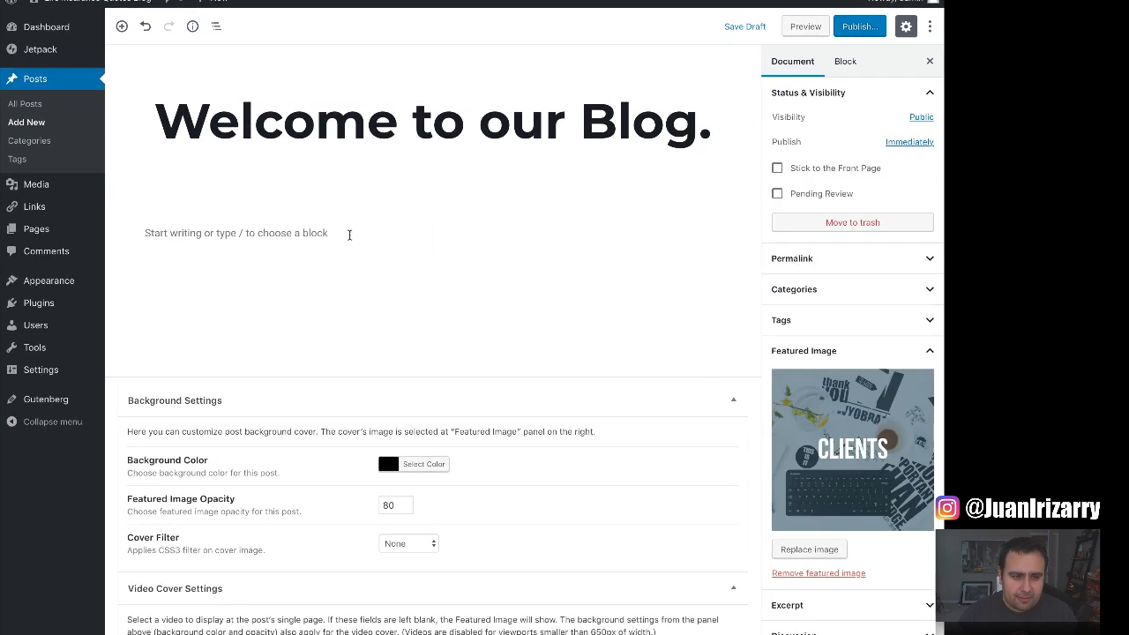
click(349, 234)
text(Dummy test.)
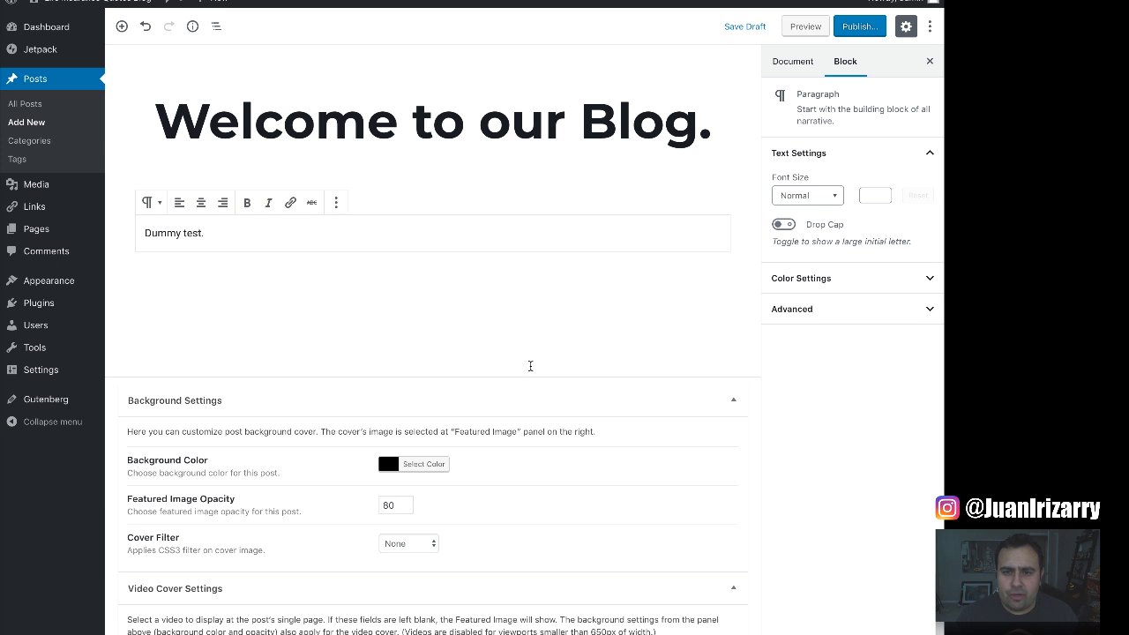
click(861, 32)
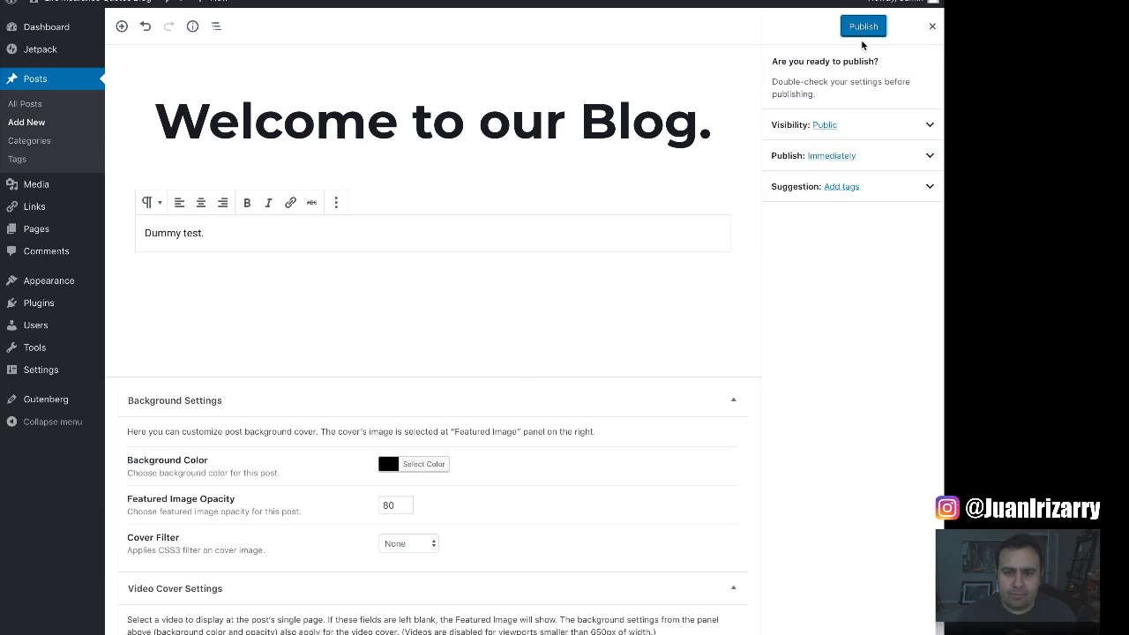
click(866, 30)
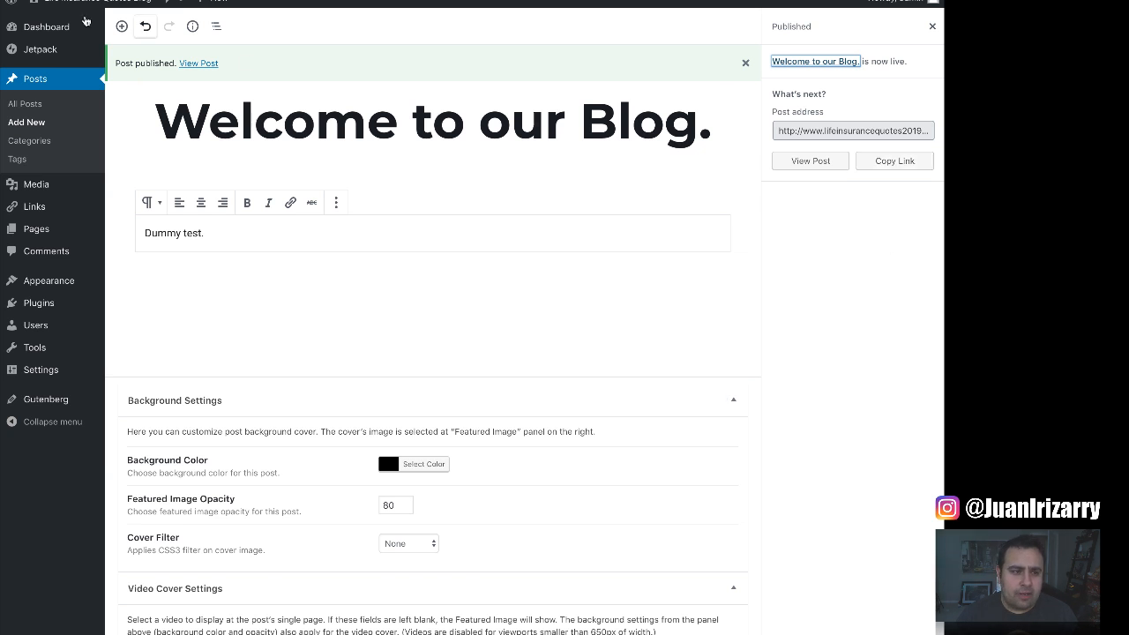
mouse_move(86, 2)
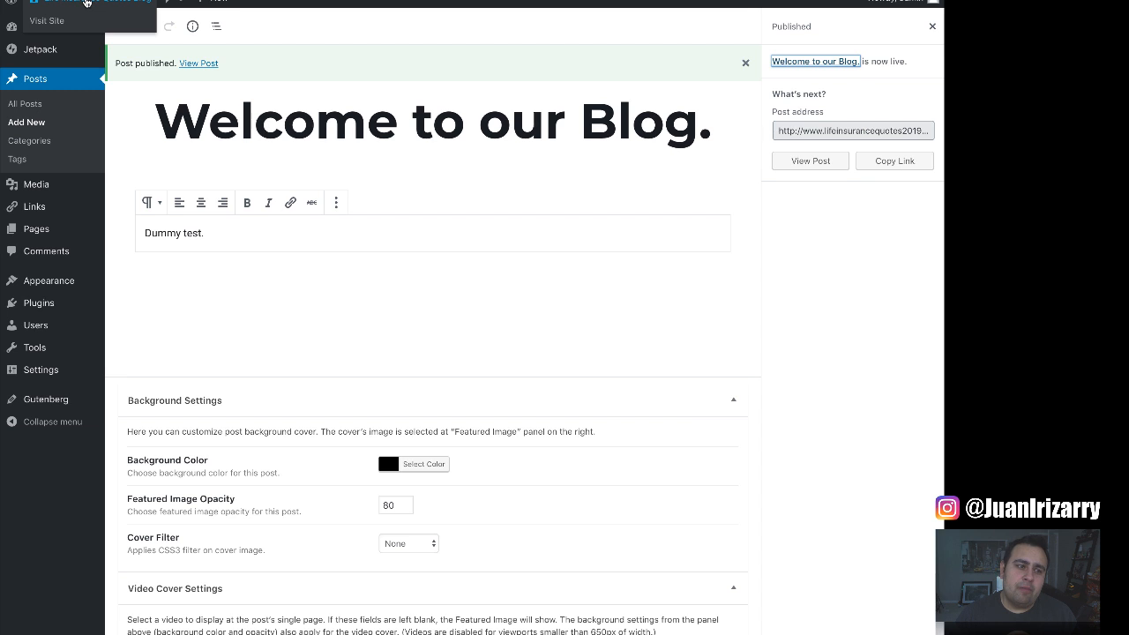
click(51, 23)
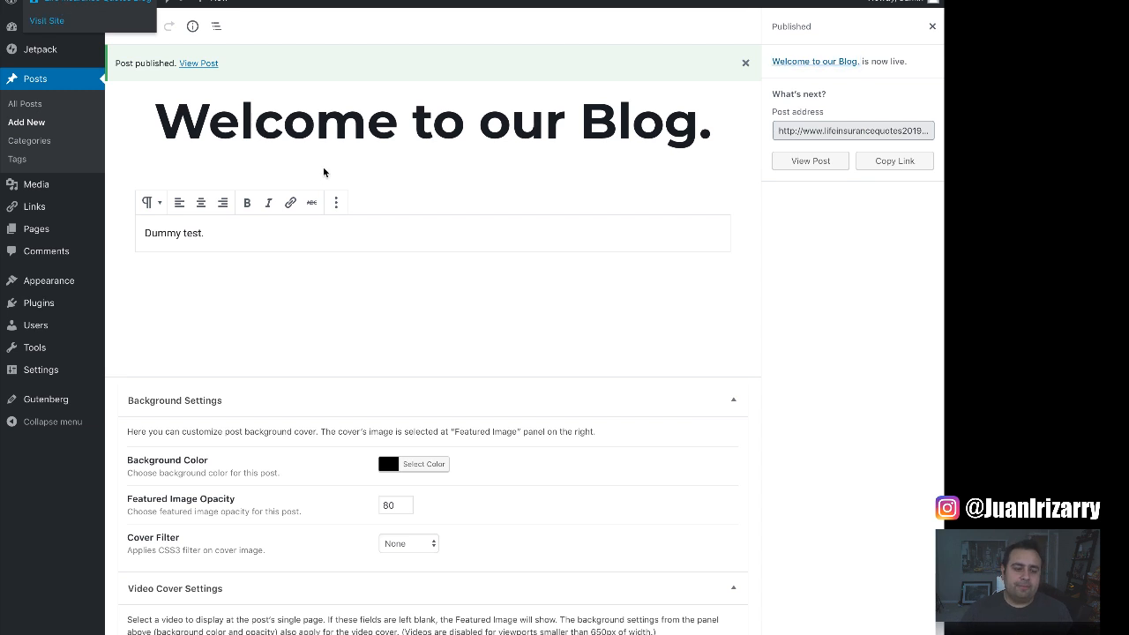